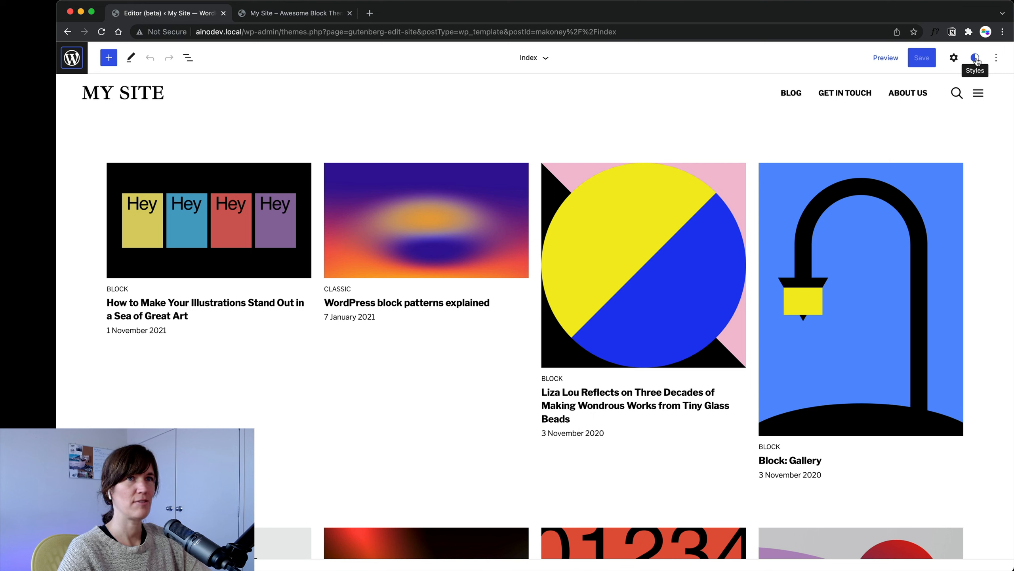
Open the site-wide Styles settings and reset all styles to their defaults
{"action": "left_click", "coordinate": [975, 60]}
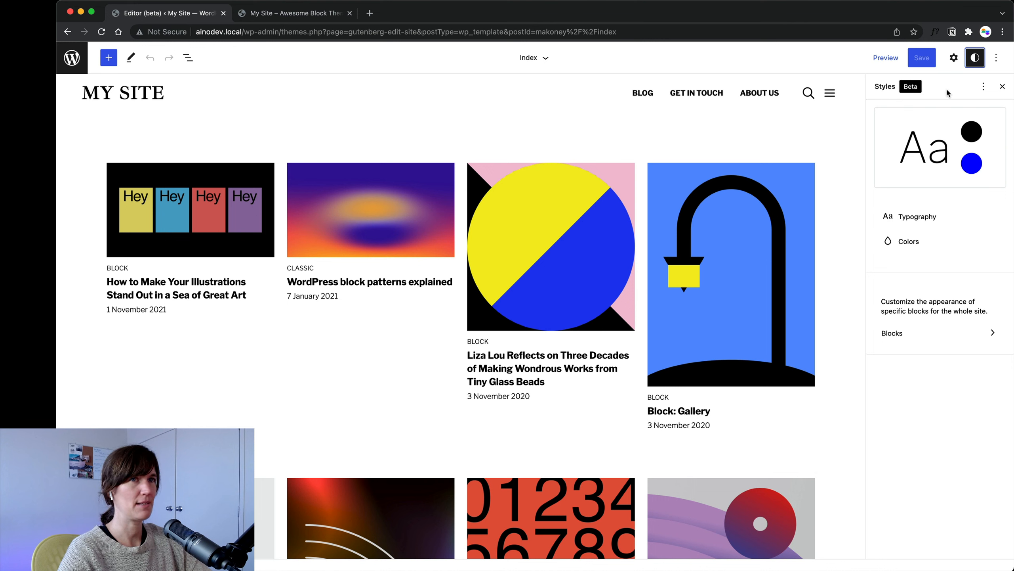
{"action": "left_click", "coordinate": [983, 89]}
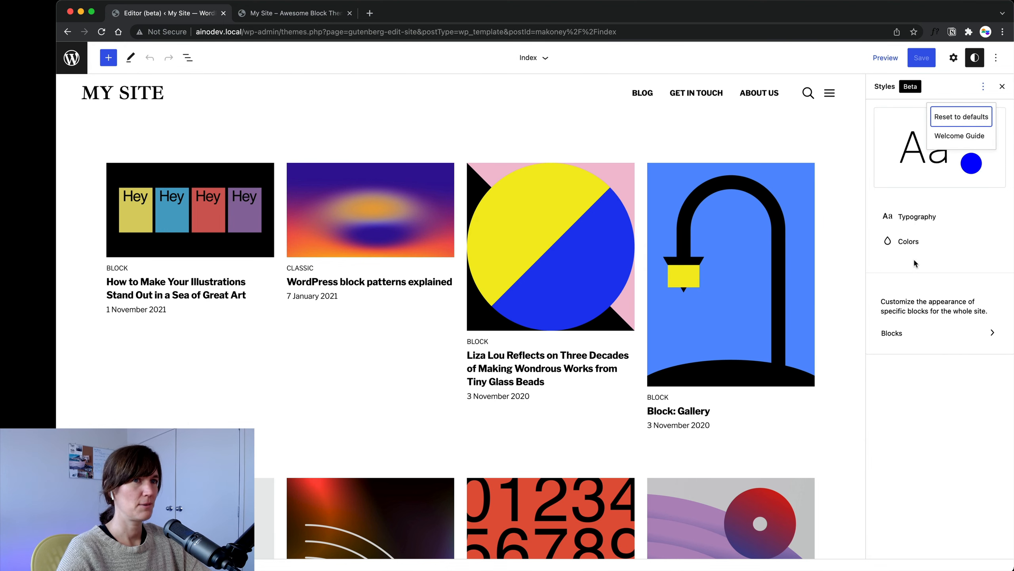
{"action": "left_click", "coordinate": [960, 119]}
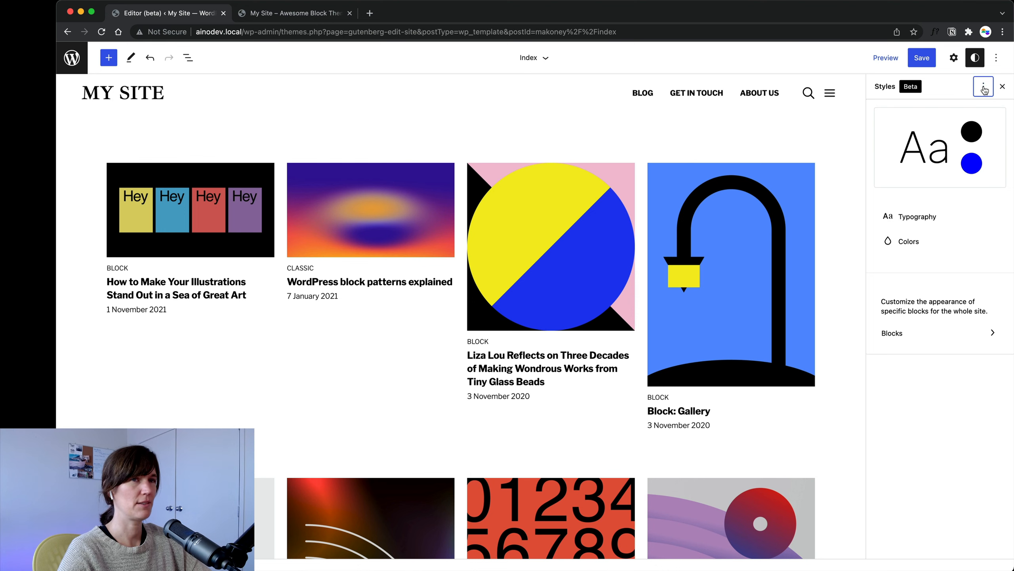
Read through all pages of the Styles welcome guide and close it
{"action": "left_click", "coordinate": [984, 89]}
{"action": "left_click", "coordinate": [953, 136]}
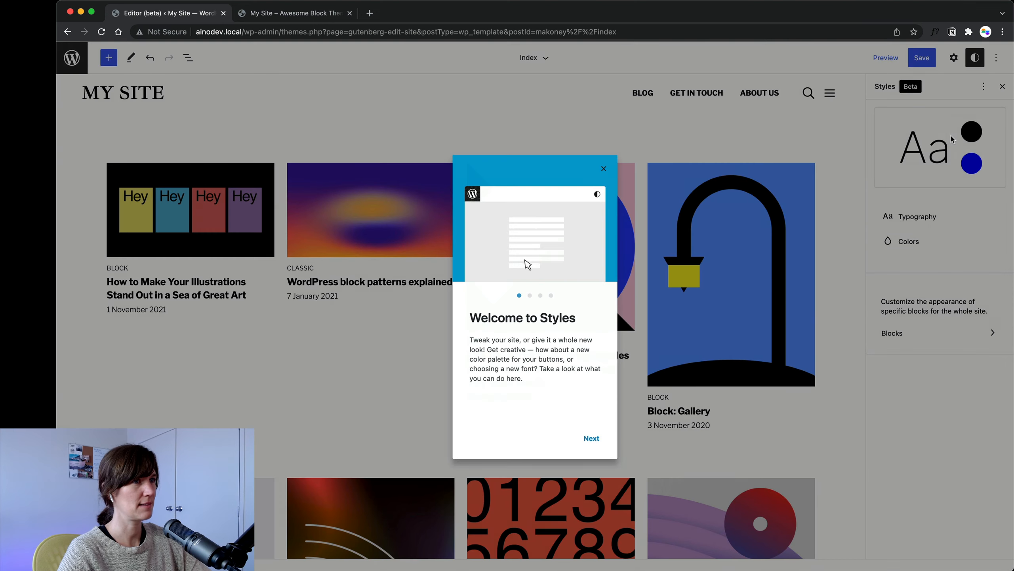
{"action": "left_click", "coordinate": [592, 439]}
{"action": "left_click", "coordinate": [592, 438]}
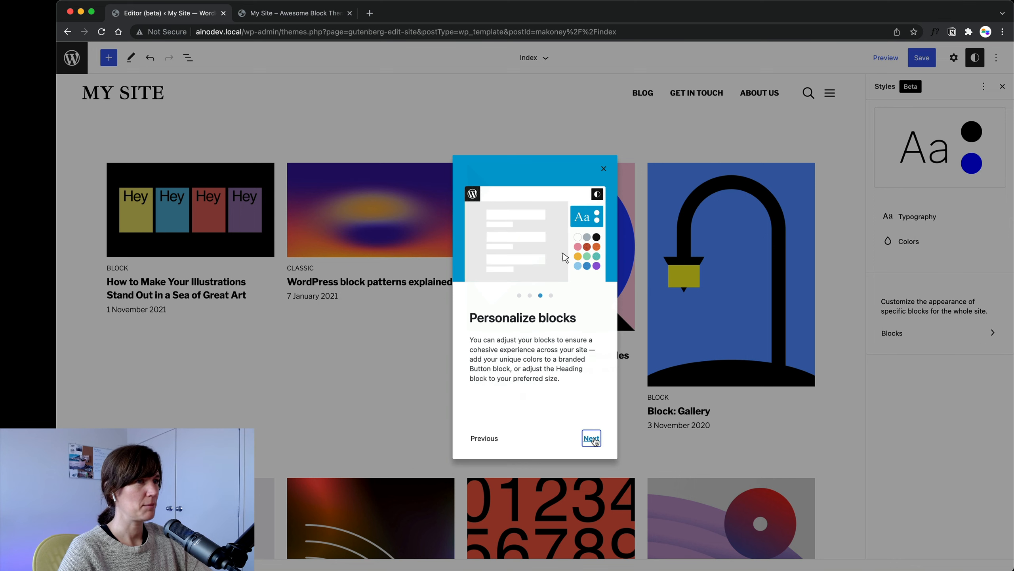
{"action": "left_click", "coordinate": [592, 438]}
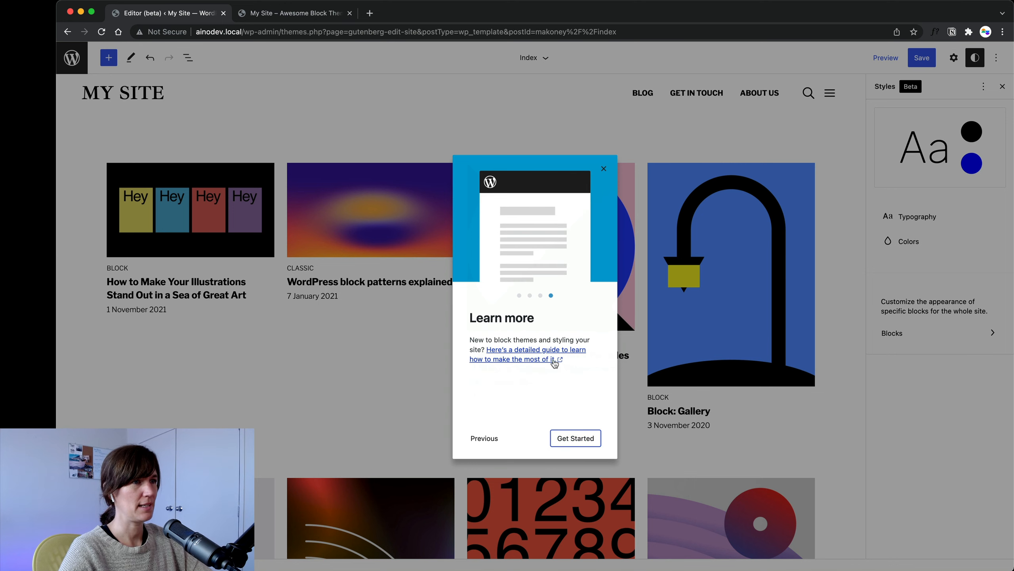
{"action": "left_click", "coordinate": [604, 168]}
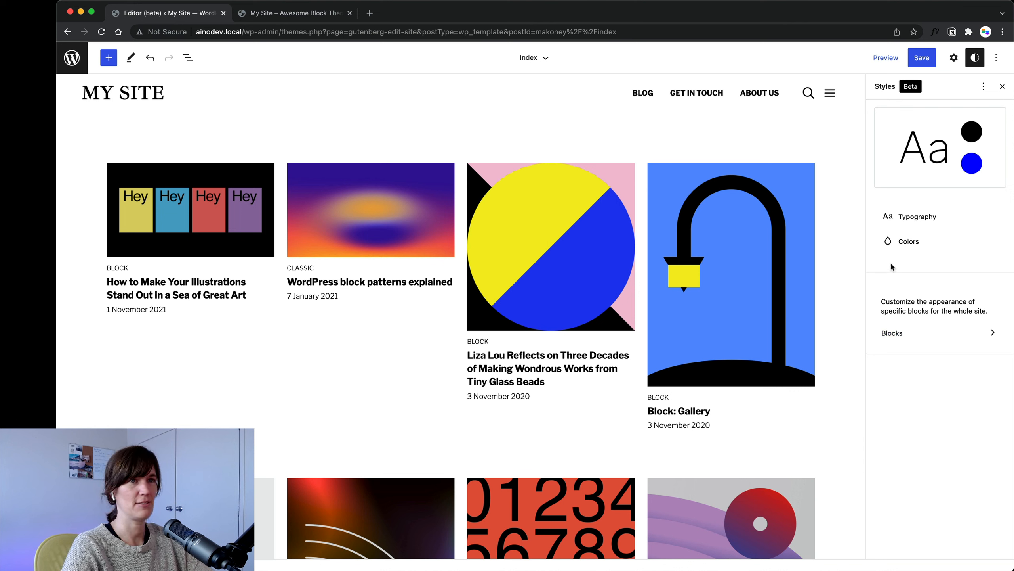
Examine the font family, size and appearance options in the typography settings for the Text element
{"action": "left_click", "coordinate": [904, 218]}
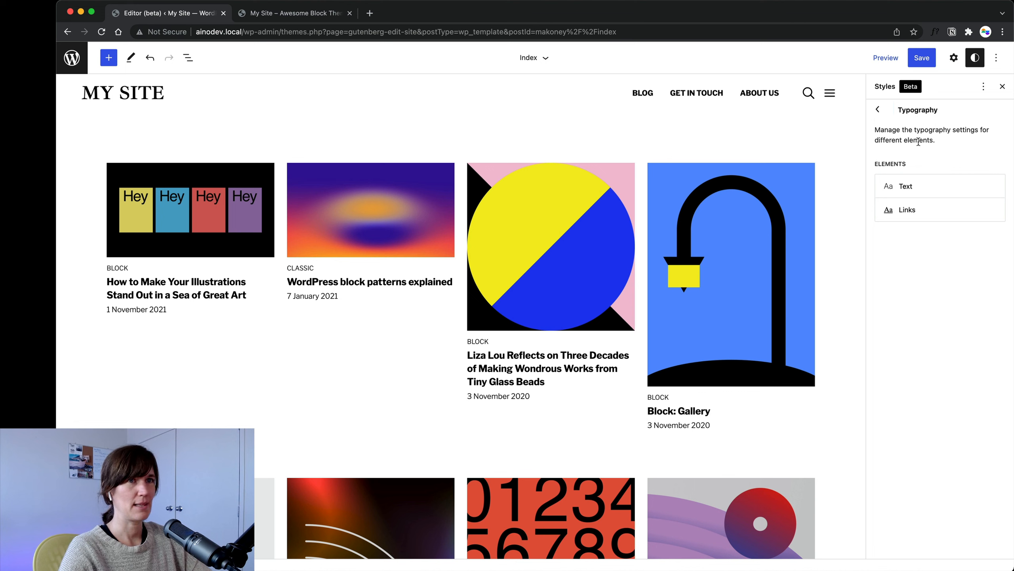
{"action": "left_click", "coordinate": [918, 194]}
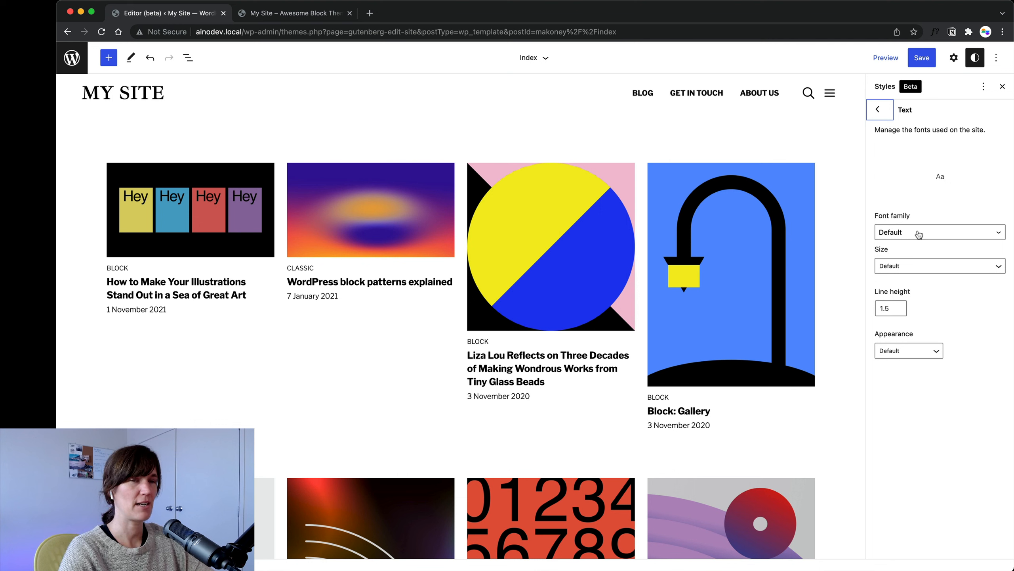
{"action": "left_click", "coordinate": [919, 234]}
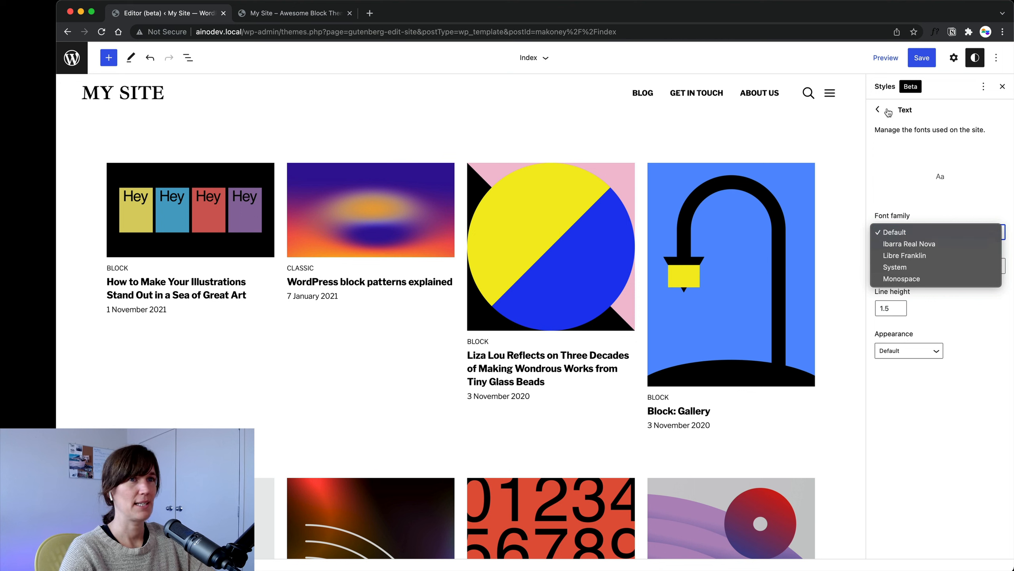
{"action": "left_click", "coordinate": [996, 334]}
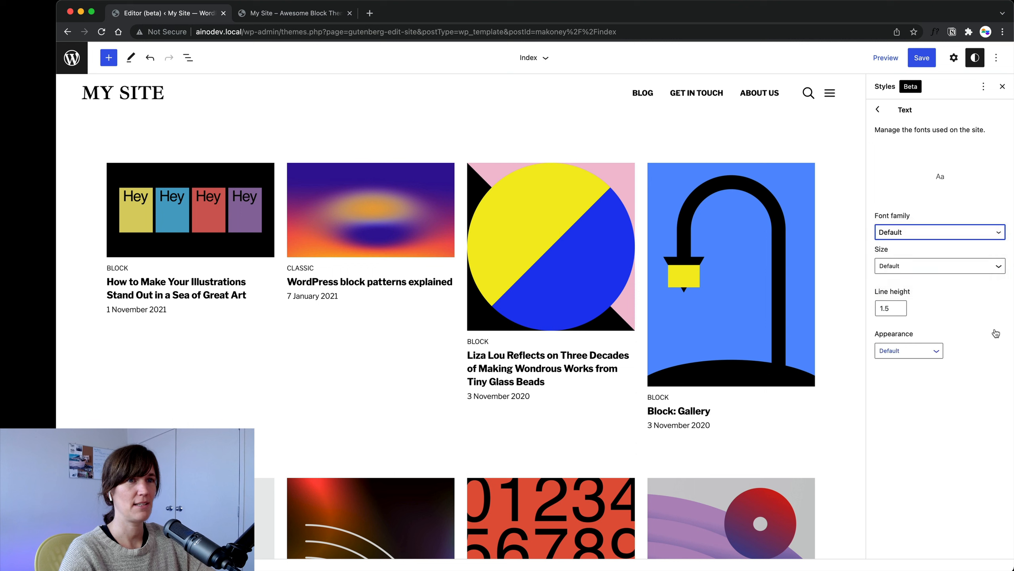
{"action": "left_click", "coordinate": [926, 267]}
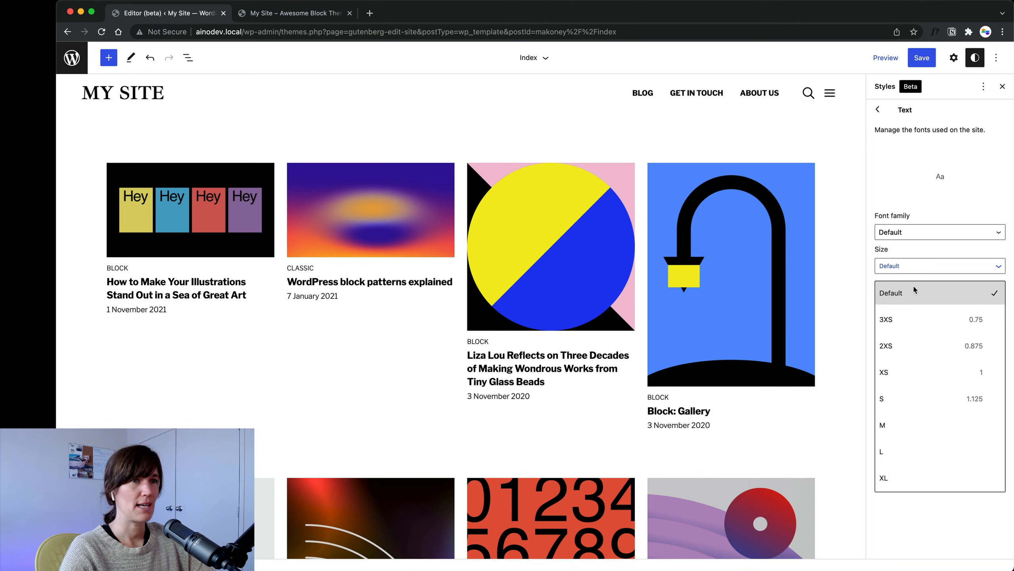
{"action": "left_click", "coordinate": [929, 249]}
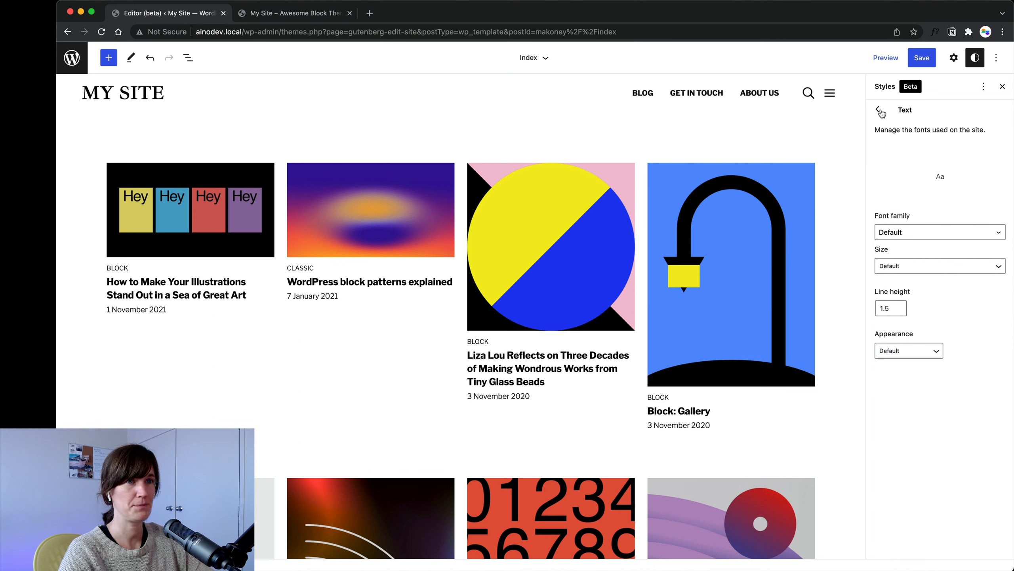
{"action": "left_click", "coordinate": [901, 357]}
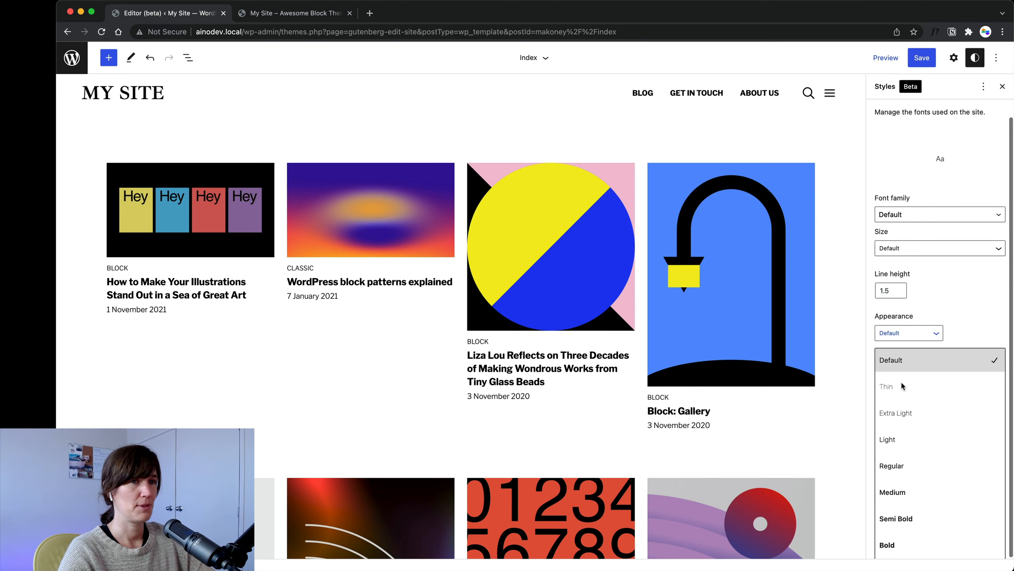
{"action": "left_click", "coordinate": [980, 146]}
{"action": "left_click", "coordinate": [878, 113]}
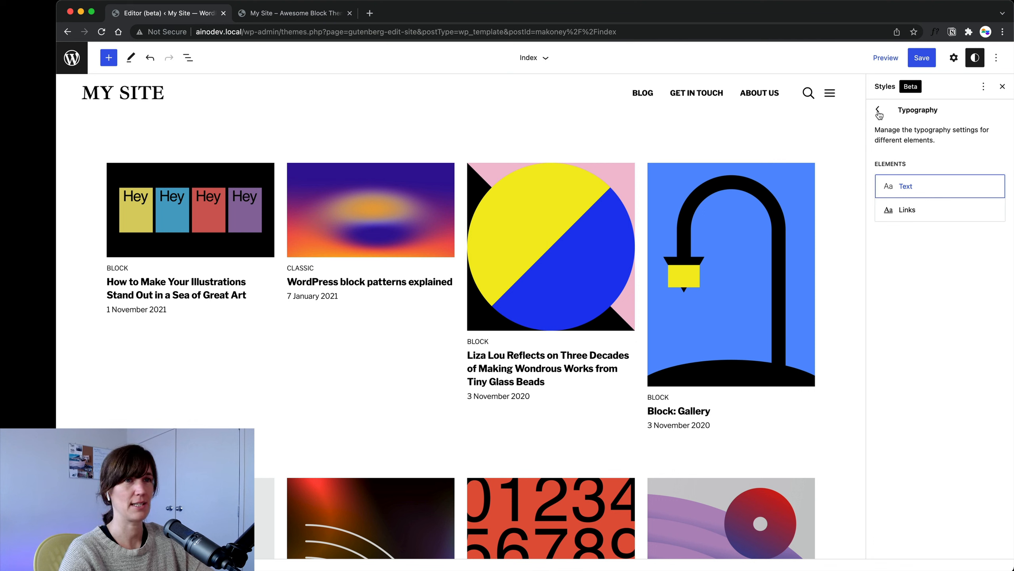
Look over the typography settings for the Links element and return to the Styles overview
{"action": "left_click", "coordinate": [918, 216]}
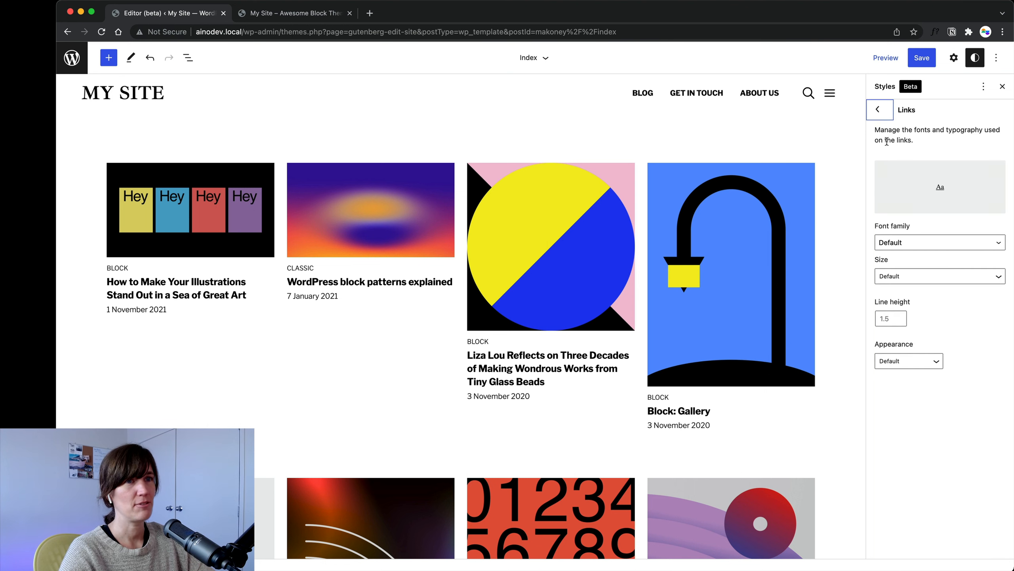
{"action": "left_click", "coordinate": [879, 111]}
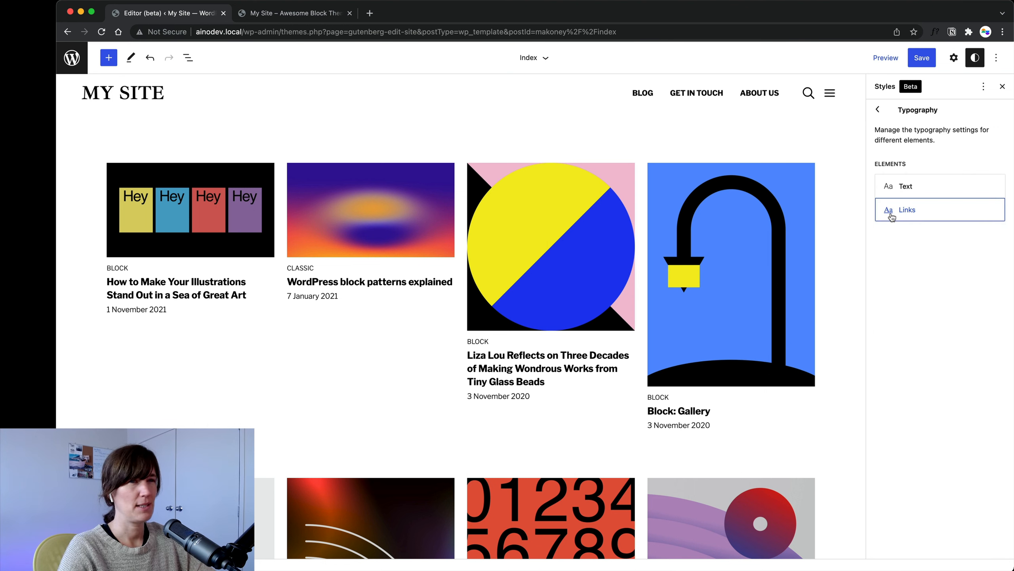
{"action": "left_click", "coordinate": [877, 108]}
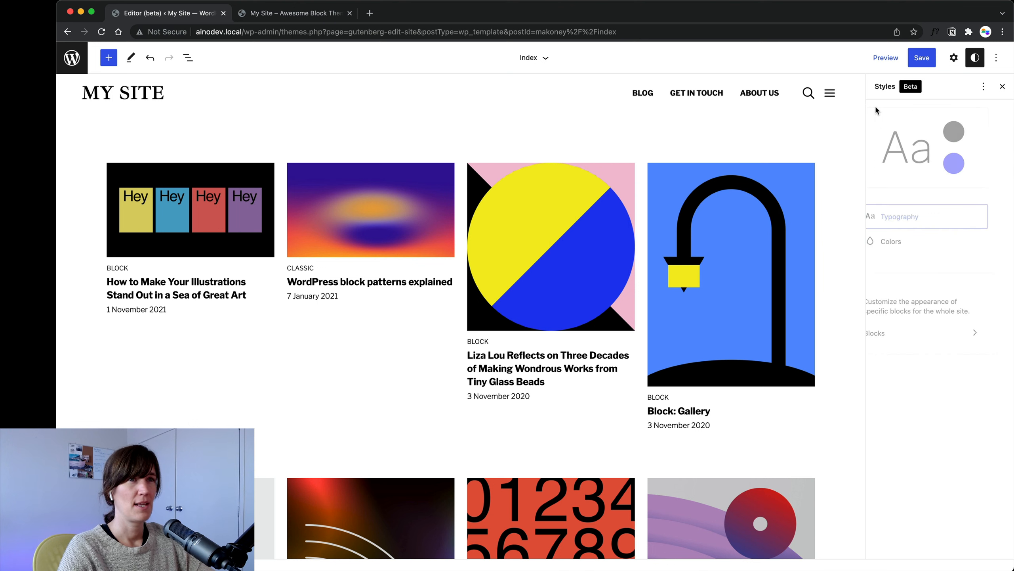
Examine the solid and gradient colors of the site's color palette
{"action": "left_click", "coordinate": [914, 248]}
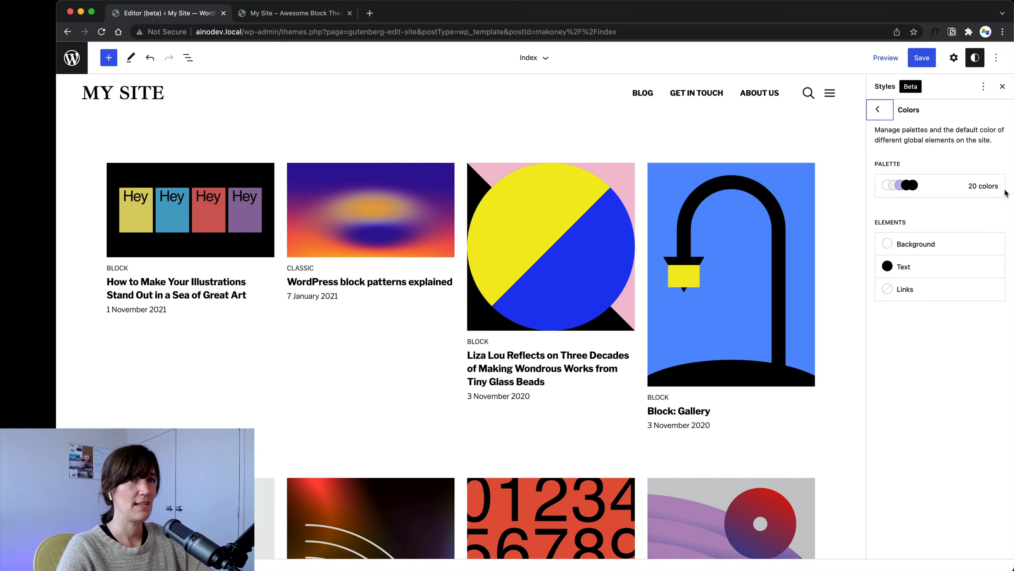
{"action": "left_click", "coordinate": [970, 186]}
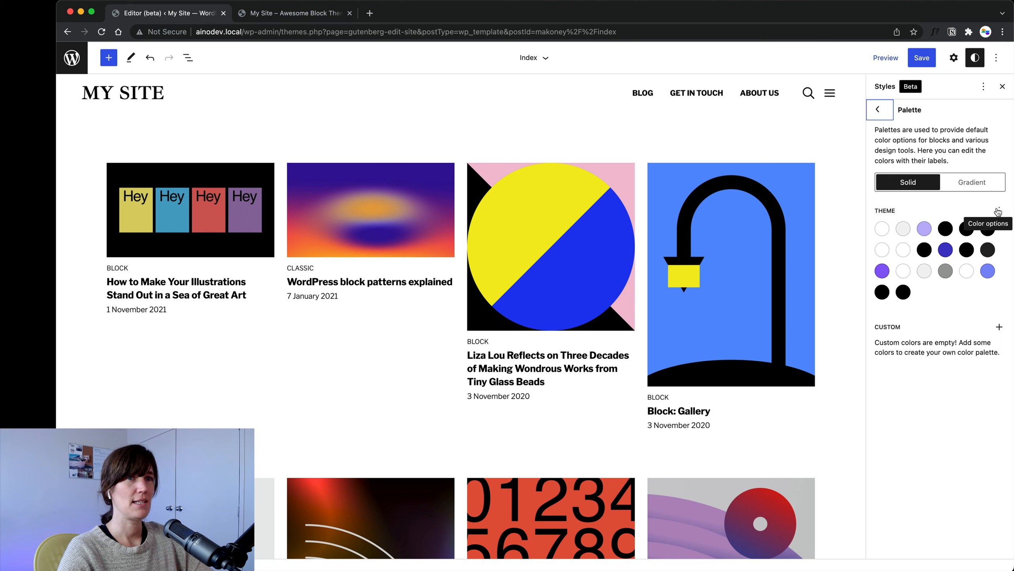
{"action": "left_click", "coordinate": [972, 187]}
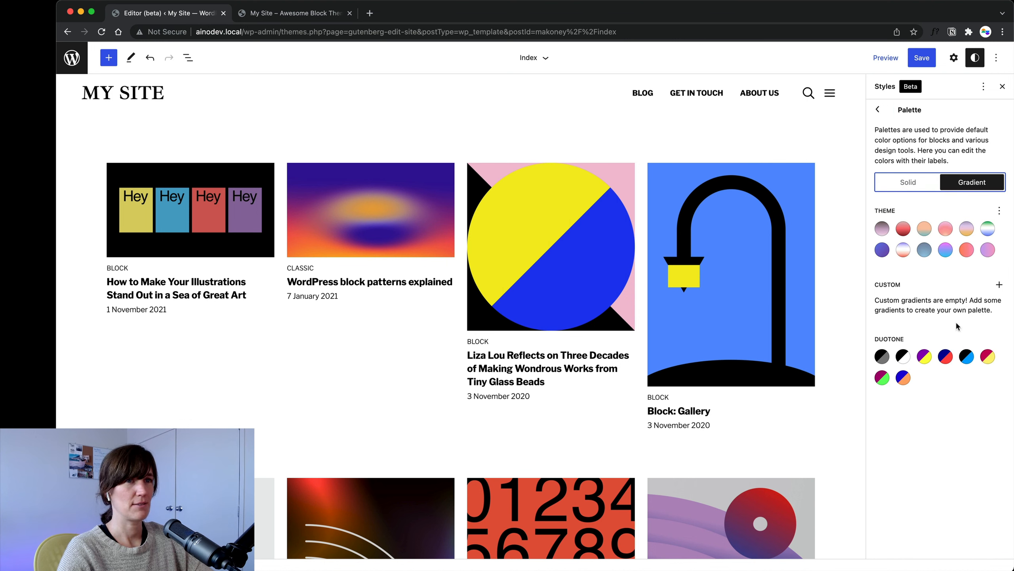
{"action": "left_click", "coordinate": [911, 187]}
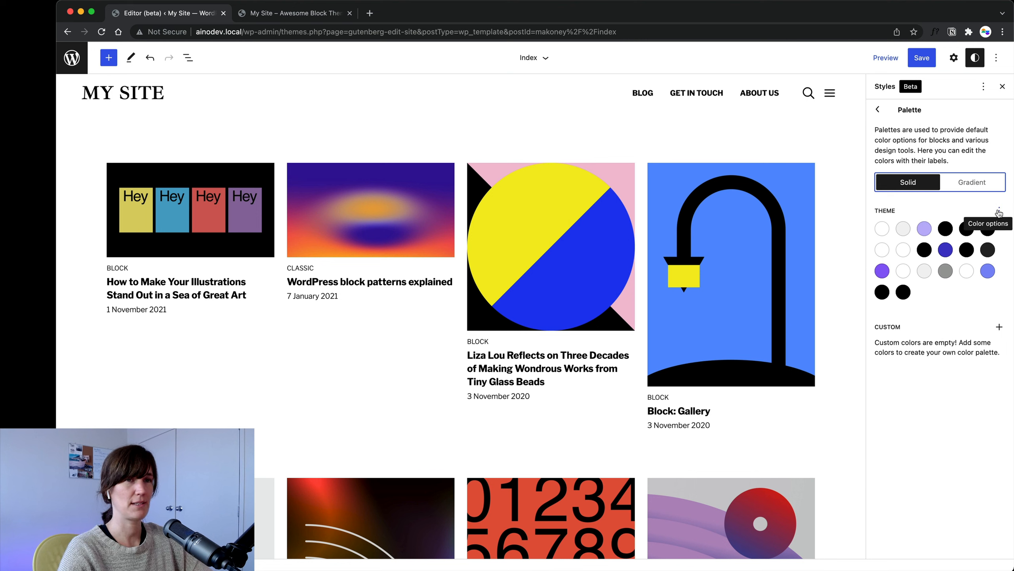
Change the theme palette's Background Tertiary color to the blue #90C6FF, finish editing the theme colors, and save the site's styles
{"action": "left_click", "coordinate": [999, 212]}
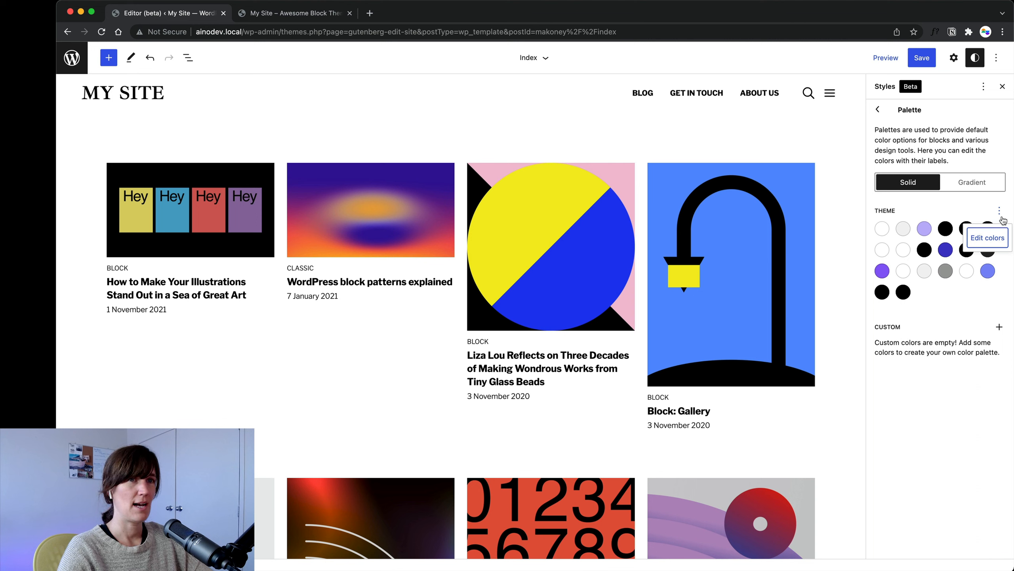
{"action": "left_click", "coordinate": [987, 238]}
{"action": "scroll", "coordinate": [920, 308], "scroll_direction": "down", "scroll_amount": 2}
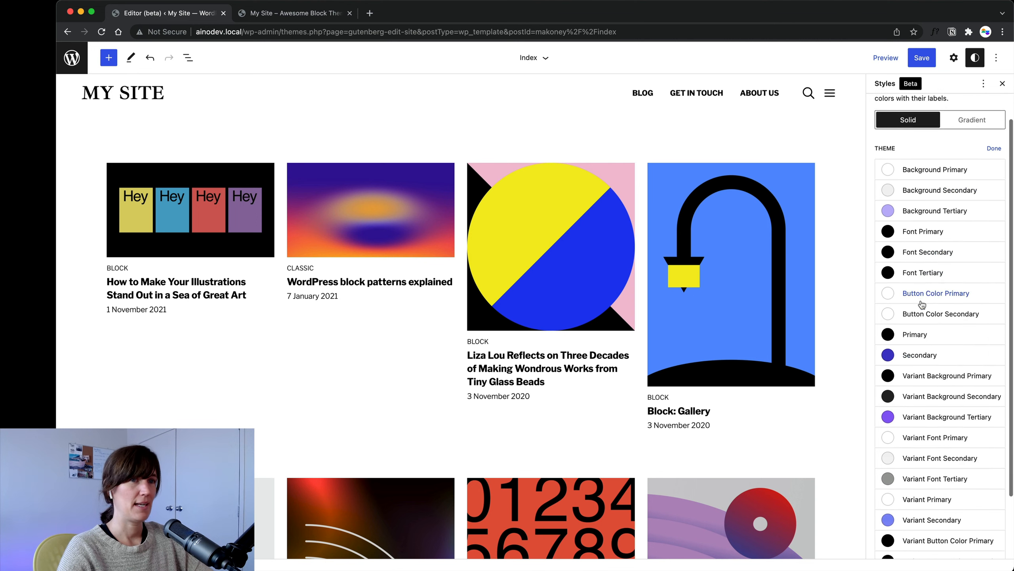
{"action": "scroll", "coordinate": [924, 272], "scroll_direction": "up", "scroll_amount": 2}
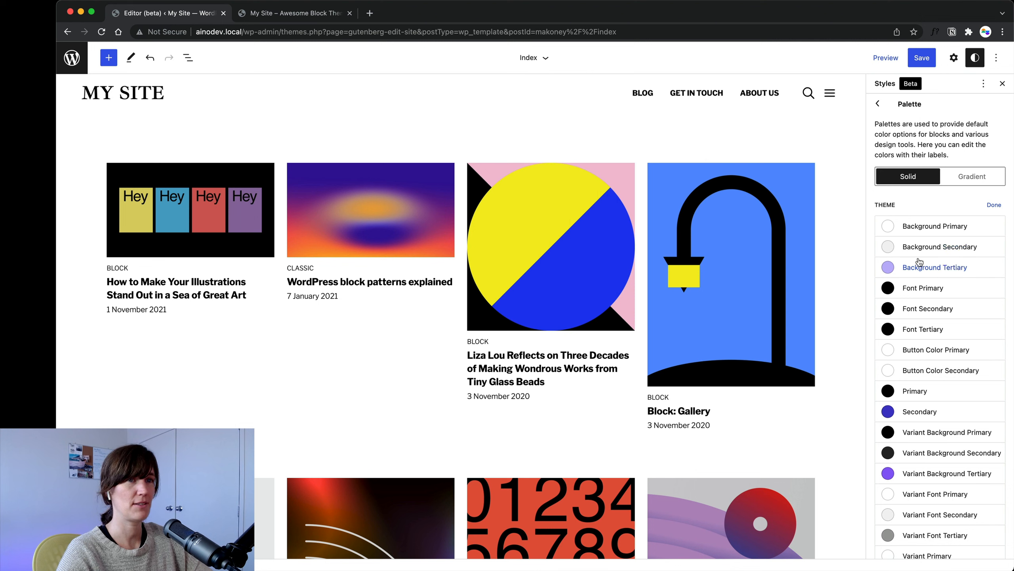
{"action": "scroll", "coordinate": [934, 420], "scroll_direction": "down", "scroll_amount": 1}
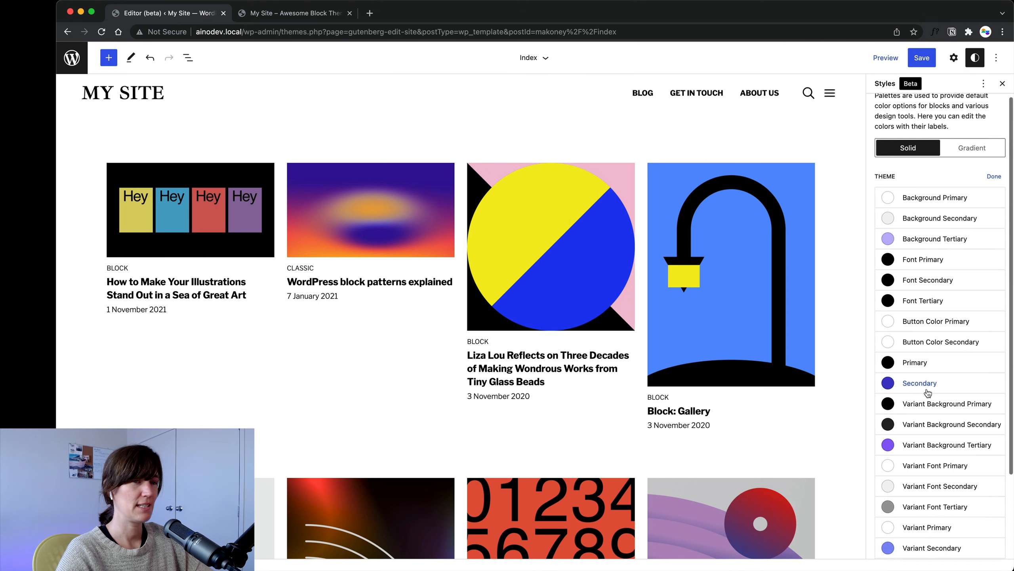
{"action": "scroll", "coordinate": [922, 384], "scroll_direction": "up", "scroll_amount": 1}
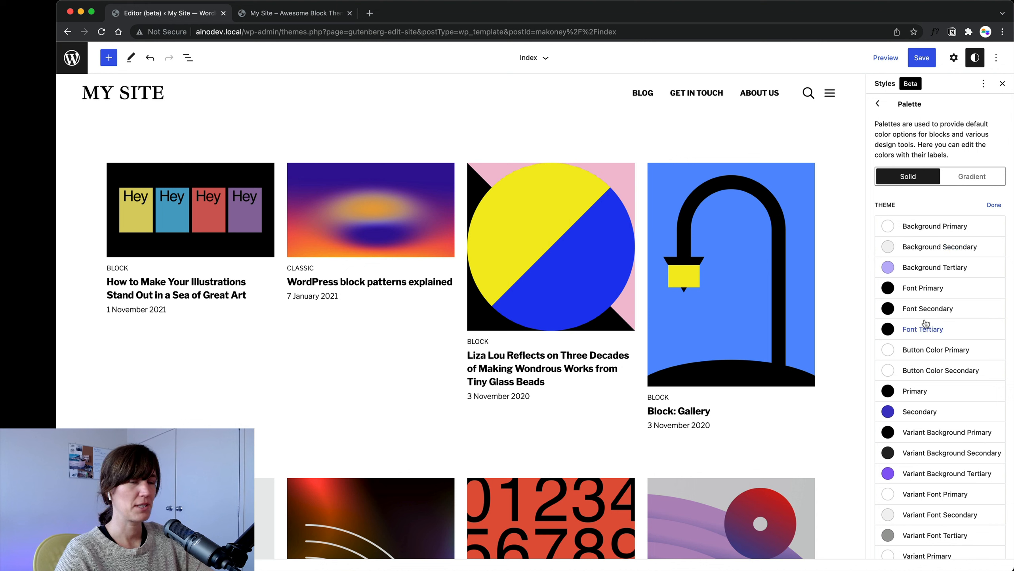
{"action": "left_click", "coordinate": [893, 270]}
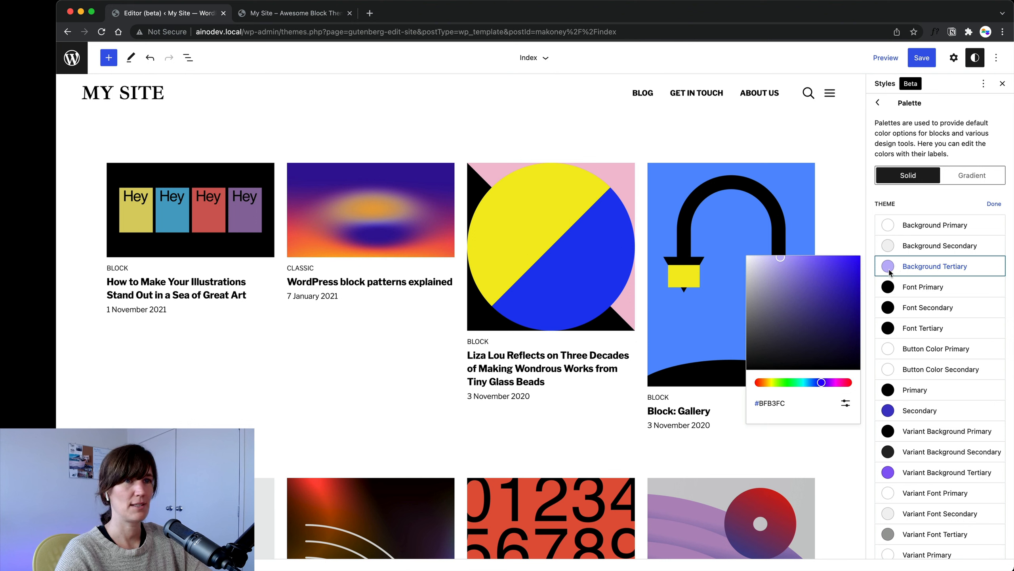
{"action": "left_click", "coordinate": [810, 383]}
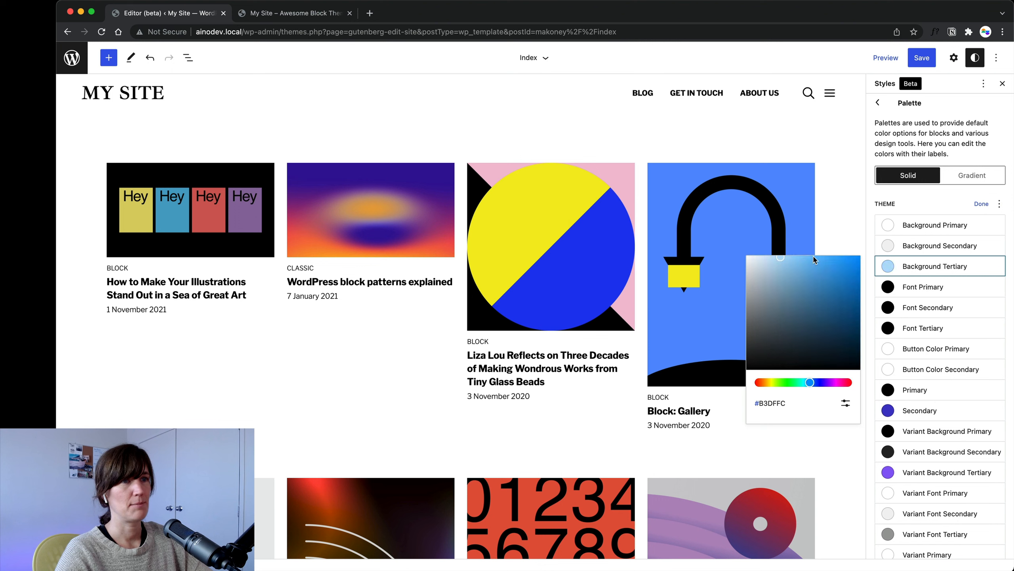
{"action": "left_click", "coordinate": [812, 383]}
{"action": "left_click_drag", "start_coordinate": [797, 260], "coordinate": [796, 257]}
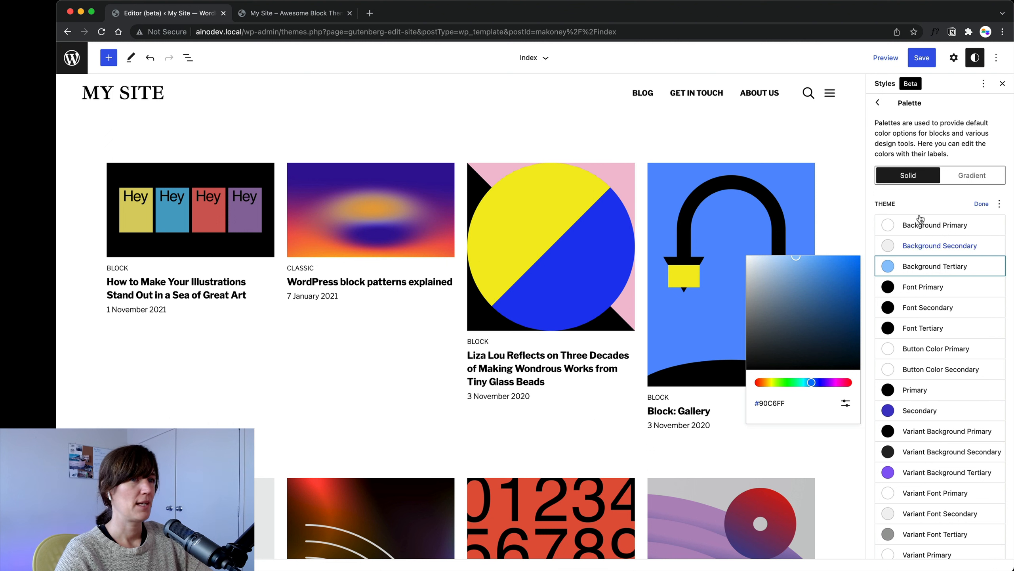
{"action": "left_click", "coordinate": [980, 203]}
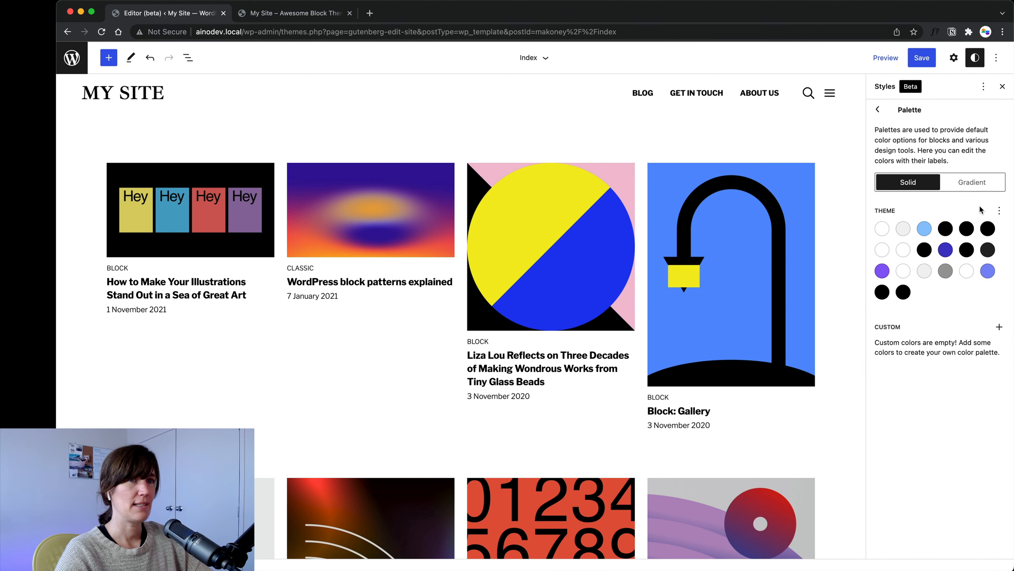
{"action": "left_click", "coordinate": [923, 63]}
{"action": "left_click", "coordinate": [925, 60]}
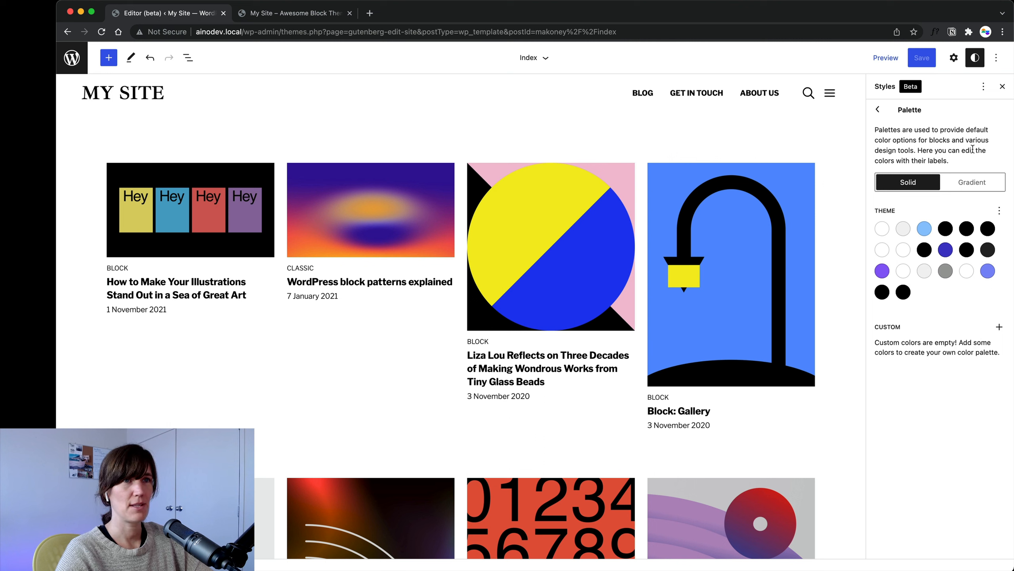
Add a custom color to the site's palette and set it to the vivid blue #3D10F9
{"action": "left_click", "coordinate": [878, 110]}
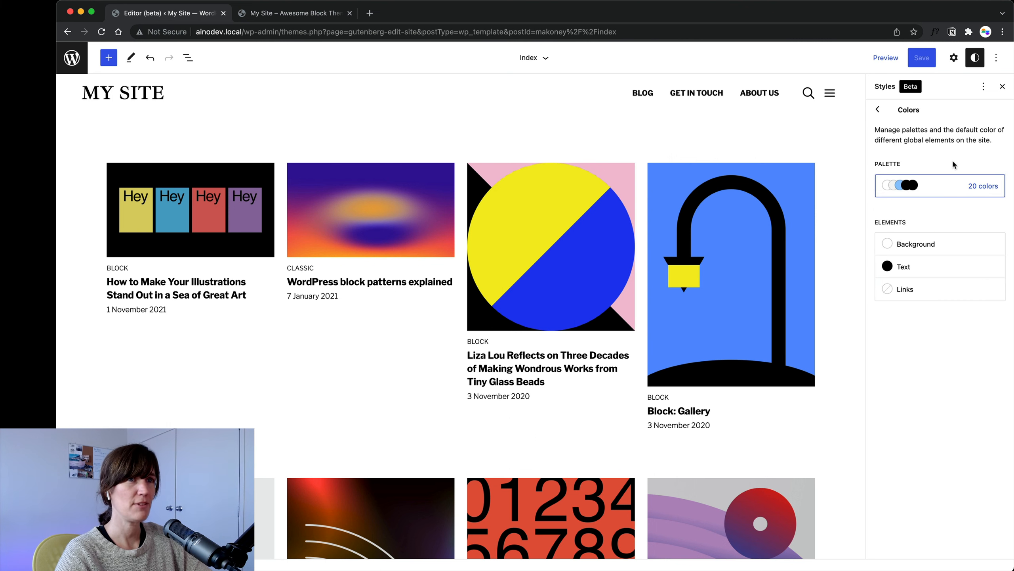
{"action": "left_click", "coordinate": [925, 189]}
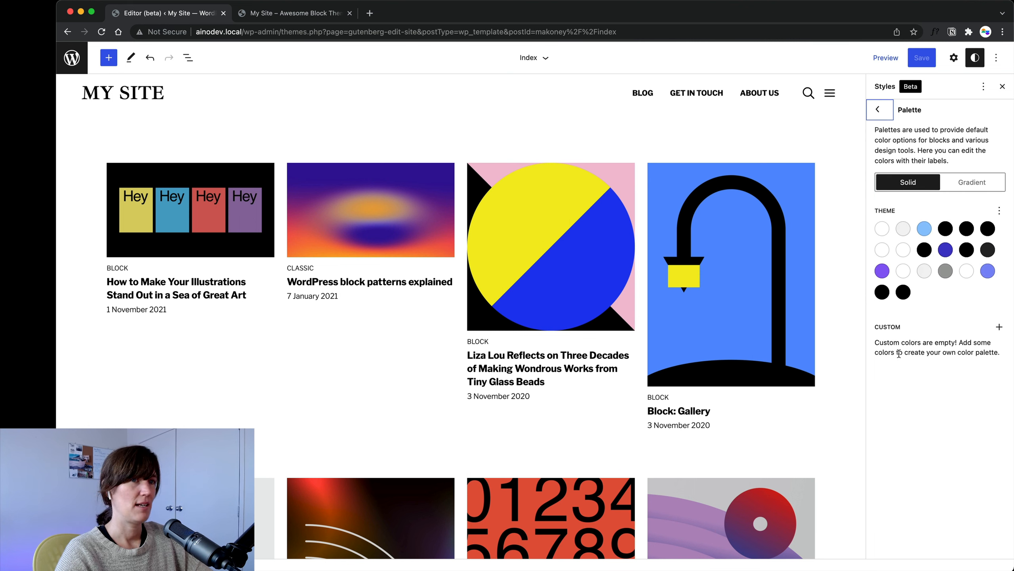
{"action": "left_click", "coordinate": [998, 327]}
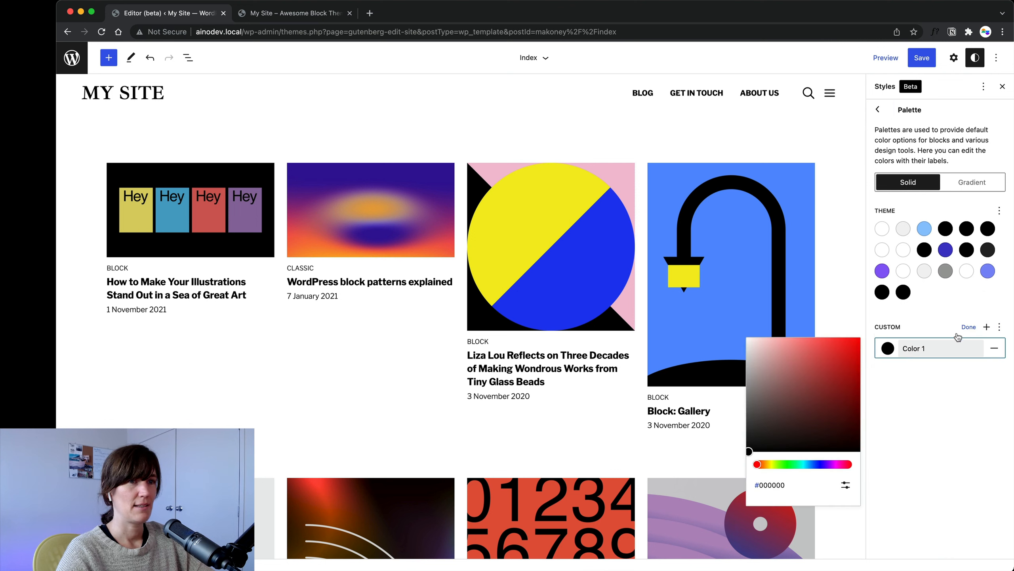
{"action": "left_click", "coordinate": [822, 464]}
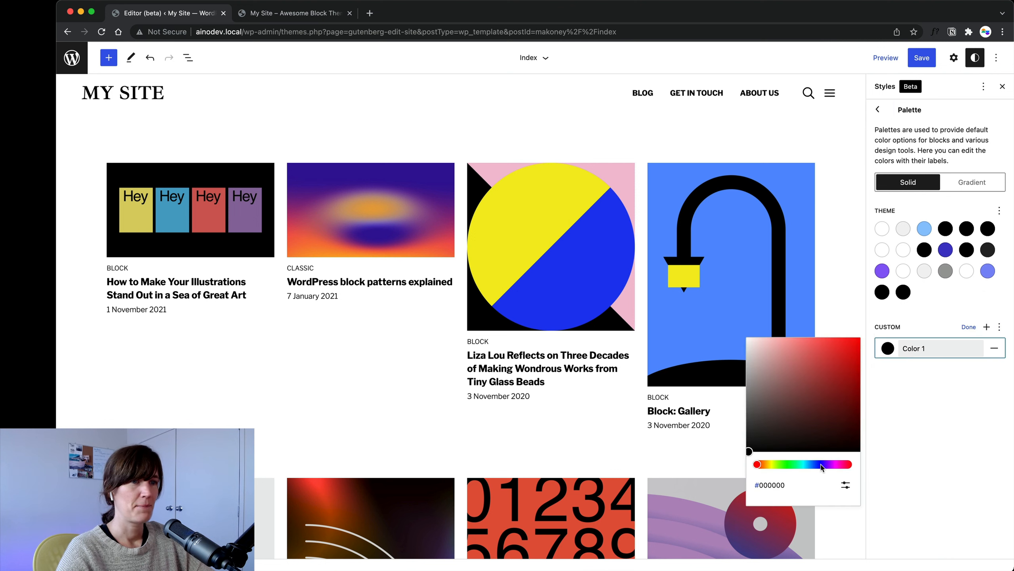
{"action": "left_click_drag", "start_coordinate": [823, 400], "coordinate": [852, 340]}
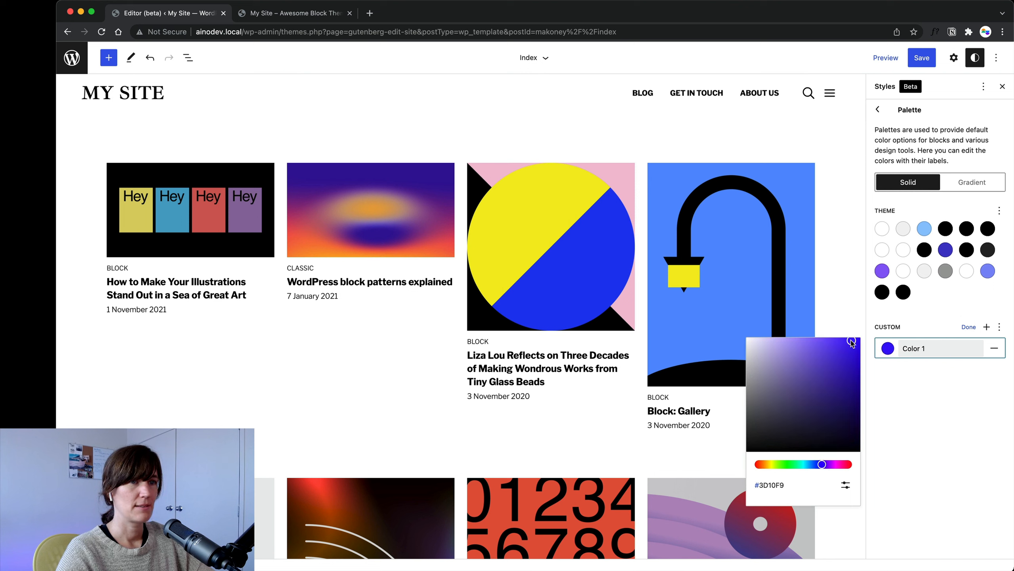
Name the new custom color "Heading Two", finish editing the custom colors, and save the site's styles
{"action": "triple_click", "coordinate": [921, 348]}
{"action": "key", "text": "BackSpace"}
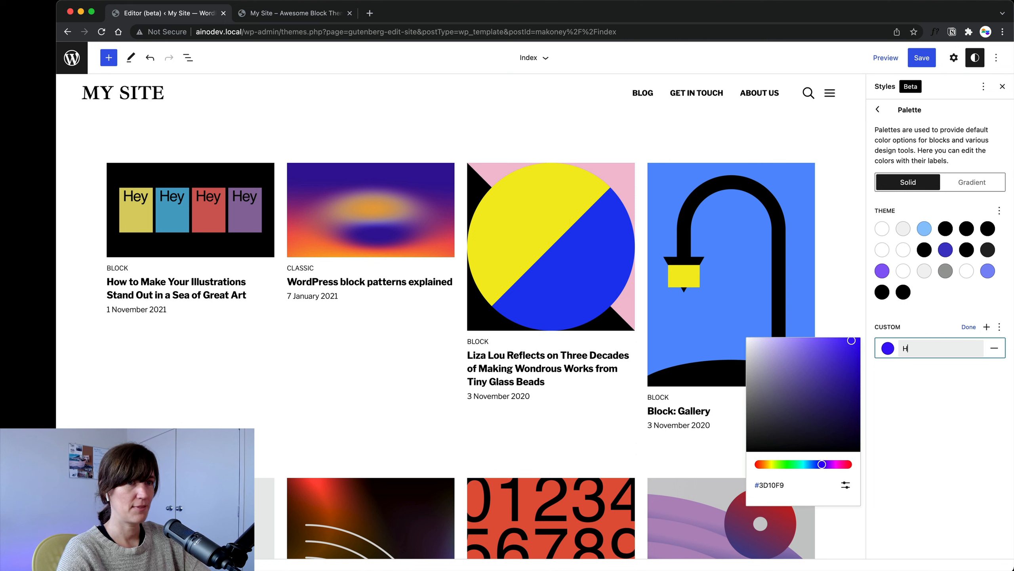
{"action": "type", "text": "Heading"}
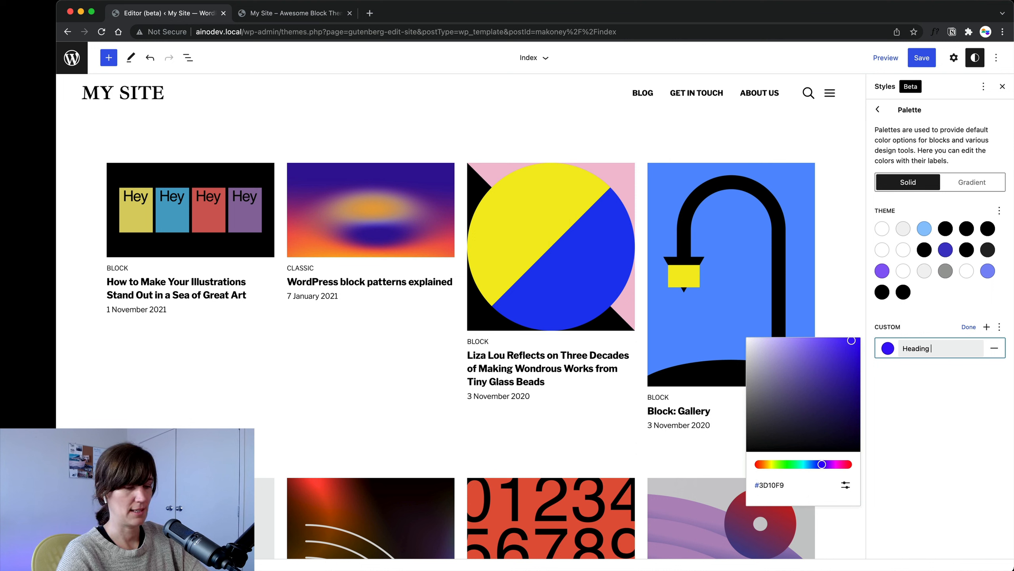
{"action": "type", "text": "Tw"}
{"action": "key", "text": "BackSpace"}
{"action": "key", "text": "BackSpace"}
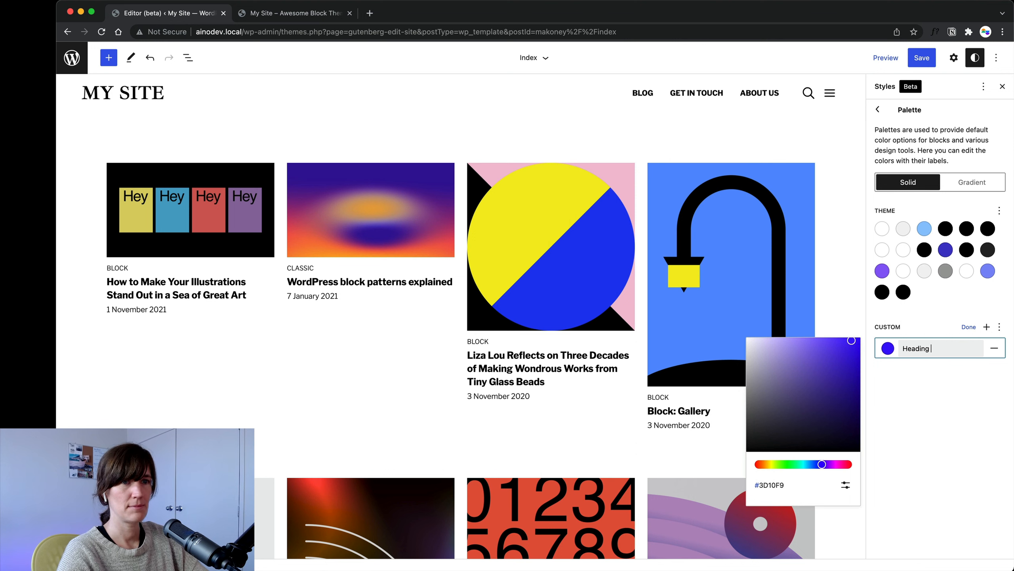
{"action": "type", "text": "Cuastom"}
{"action": "key", "text": "BackSpace"}
{"action": "key", "text": "BackSpace"}
{"action": "key", "text": "BackSpace"}
{"action": "key", "text": "BackSpace"}
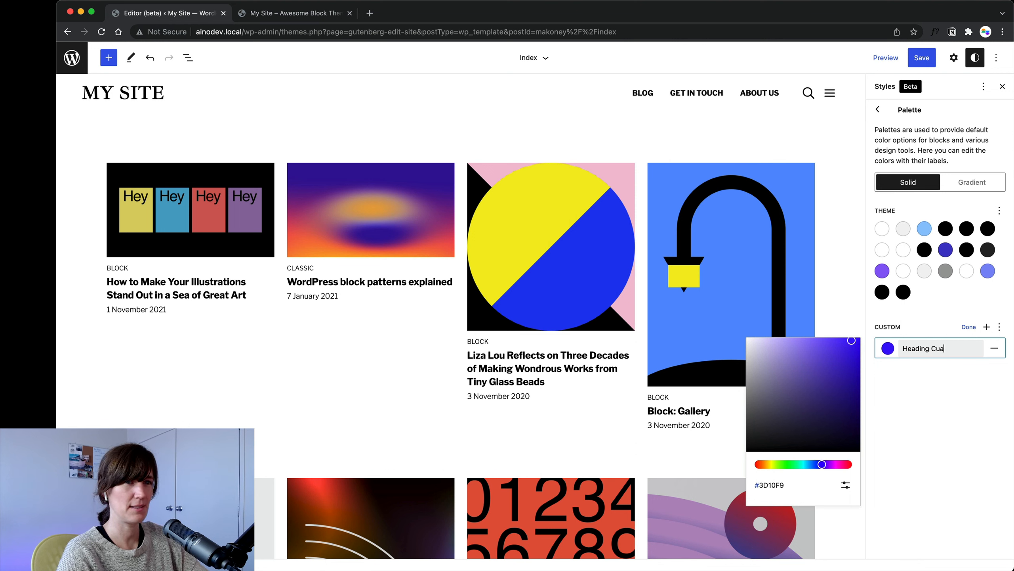
{"action": "key", "text": "BackSpace"}
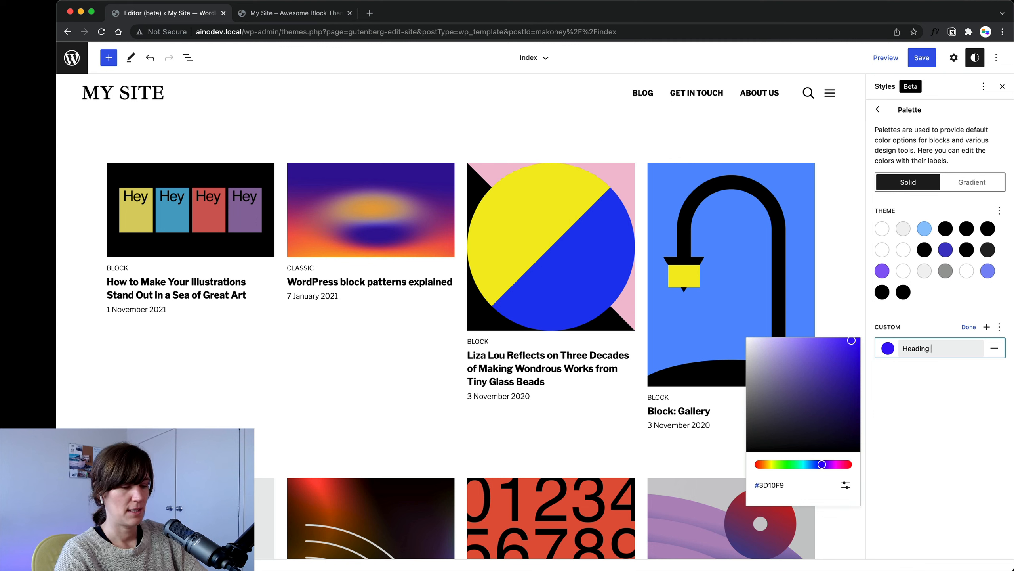
{"action": "type", "text": "Two"}
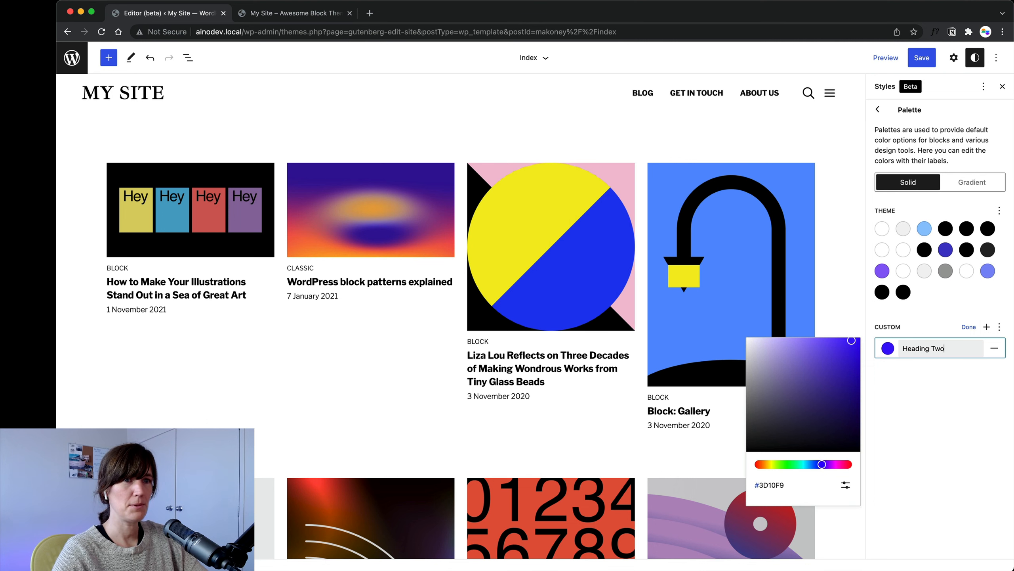
{"action": "left_click", "coordinate": [966, 322]}
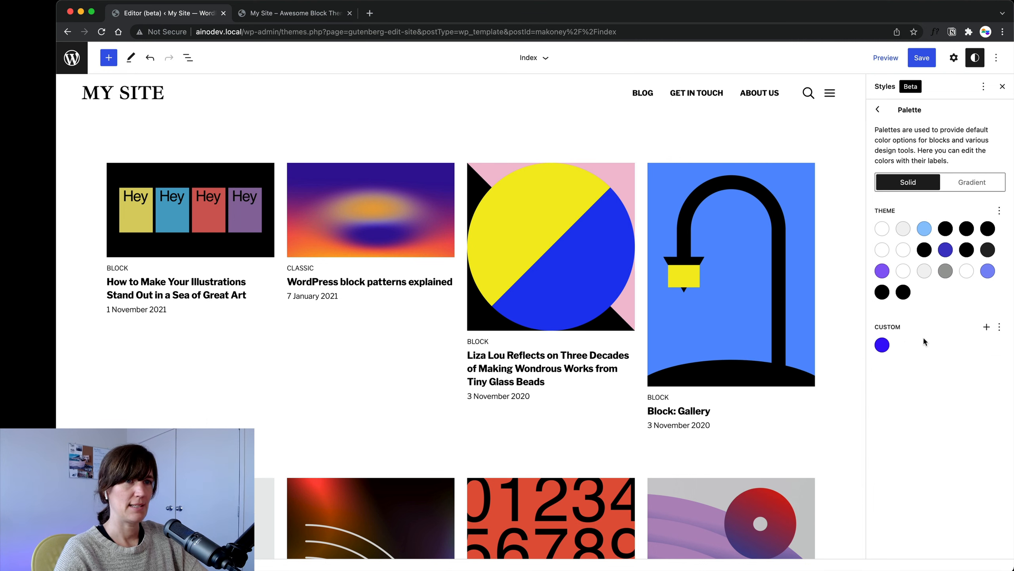
{"action": "left_click", "coordinate": [917, 59]}
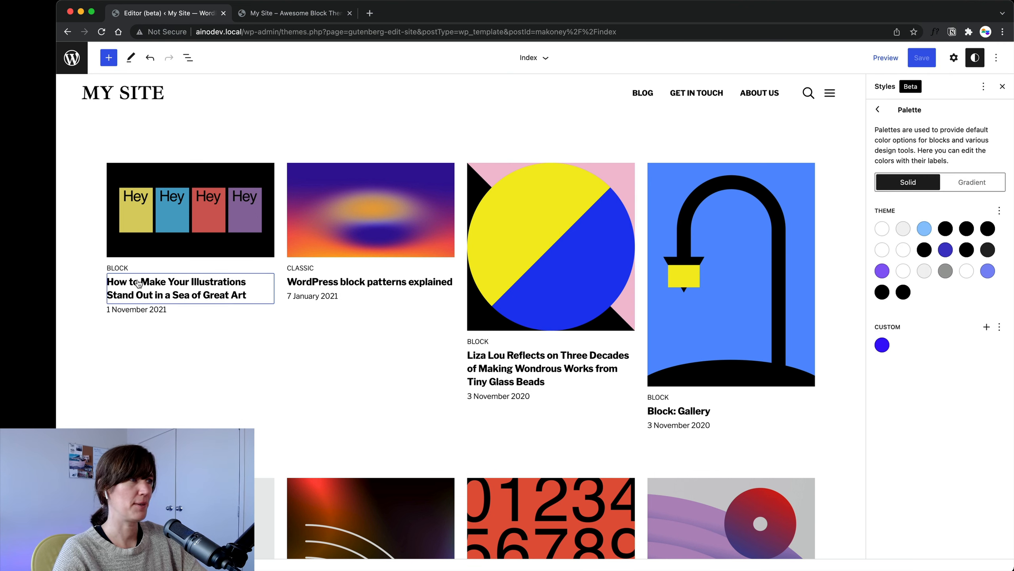
Set the text color of the Post Title block to the custom blue #3D10F9 and save the template
{"action": "left_click", "coordinate": [171, 296]}
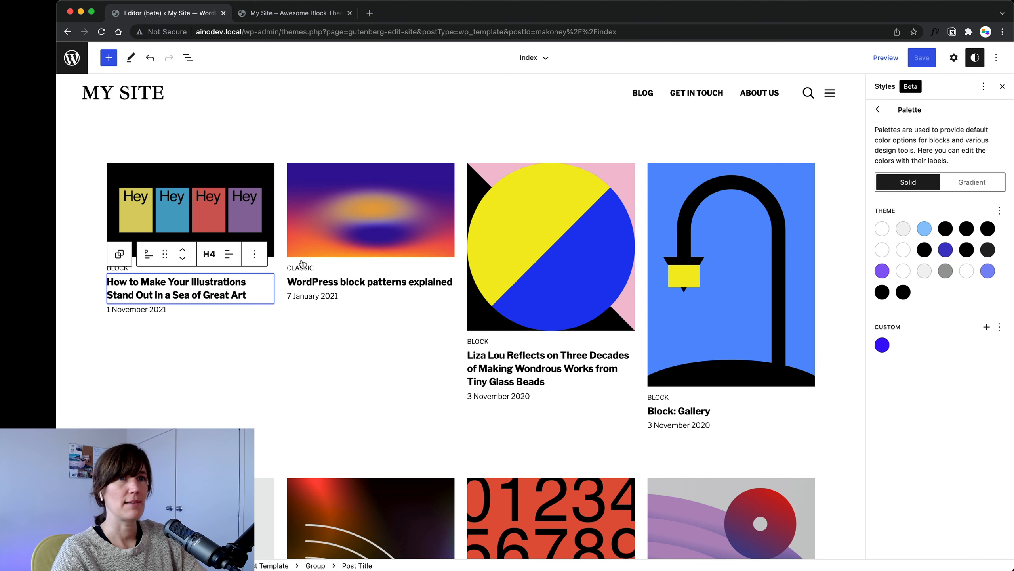
{"action": "left_click", "coordinate": [955, 59]}
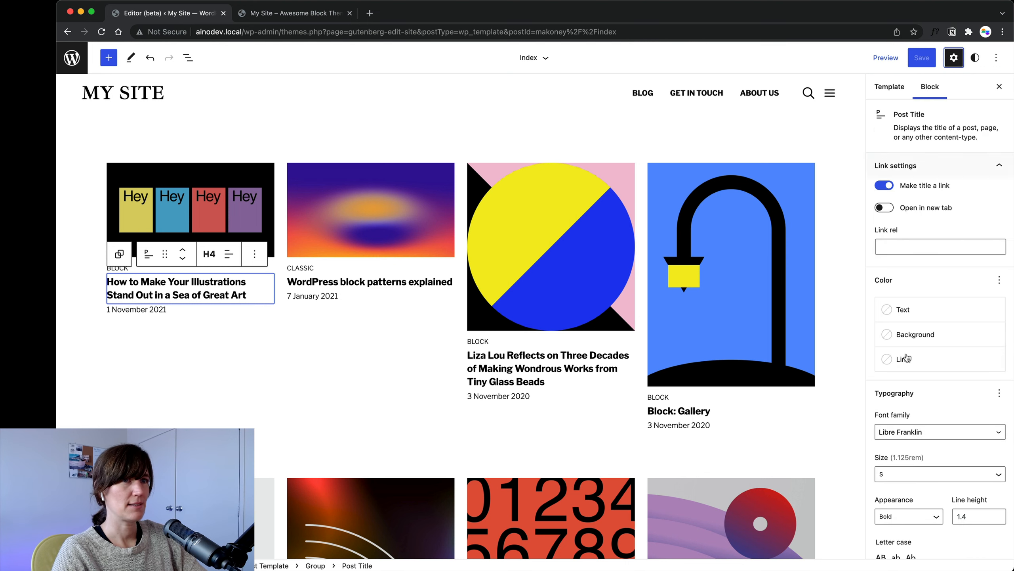
{"action": "left_click", "coordinate": [912, 315]}
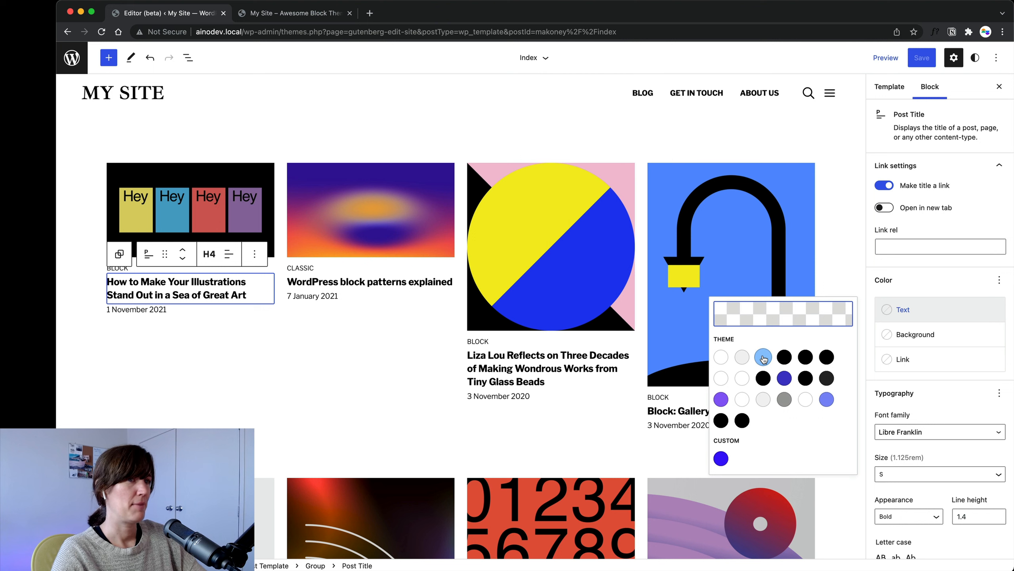
{"action": "left_click", "coordinate": [721, 459]}
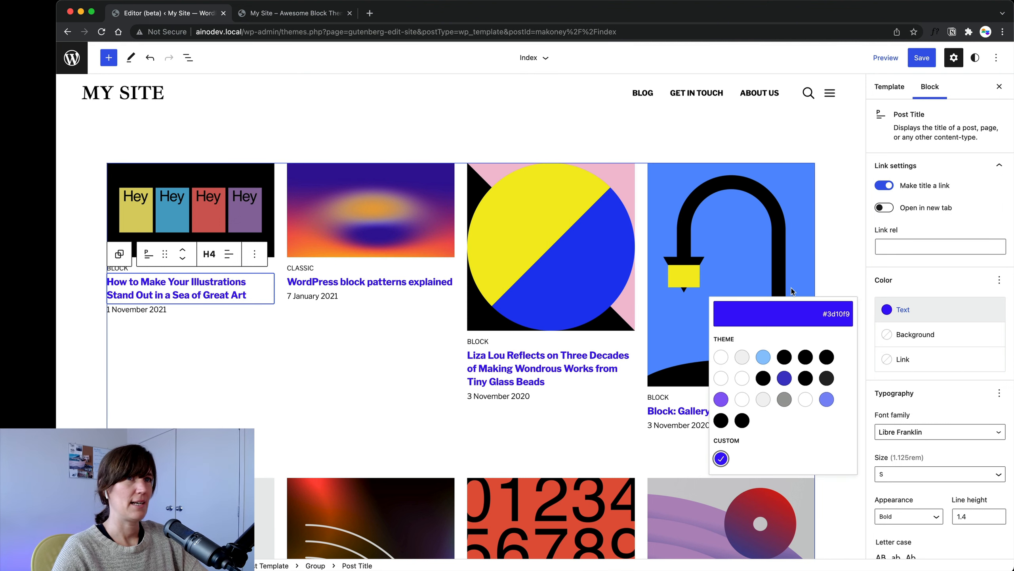
{"action": "left_click", "coordinate": [924, 63]}
{"action": "left_click", "coordinate": [908, 62]}
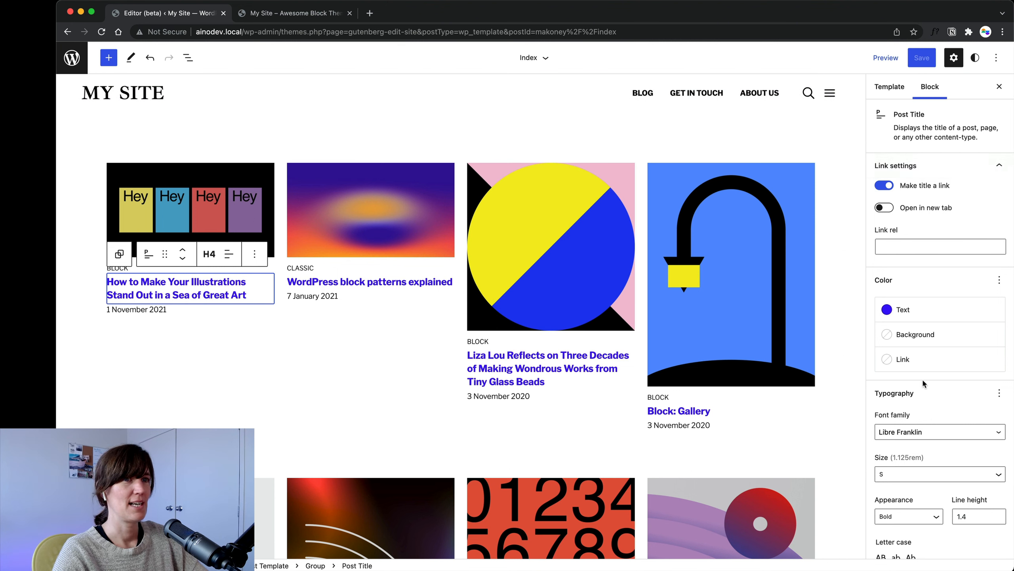
Look over the palette and the element color options in the global Styles color settings
{"action": "left_click", "coordinate": [975, 57]}
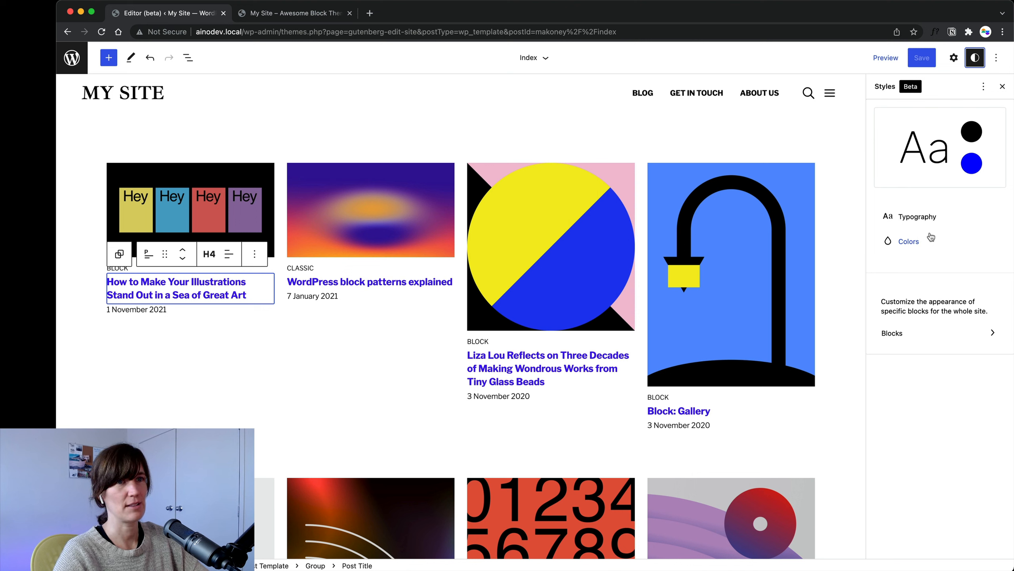
{"action": "left_click", "coordinate": [910, 243]}
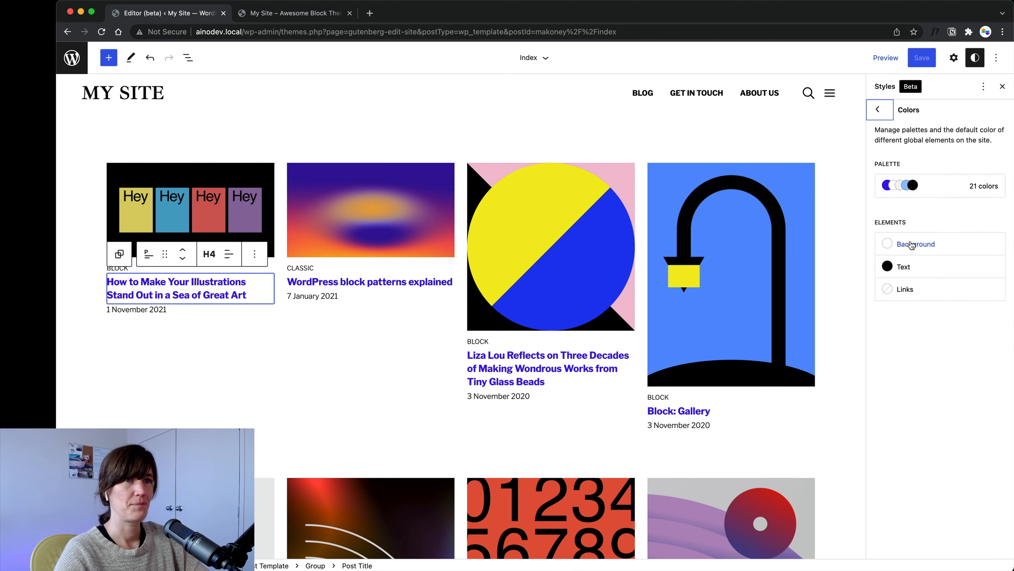
{"action": "left_click", "coordinate": [948, 191]}
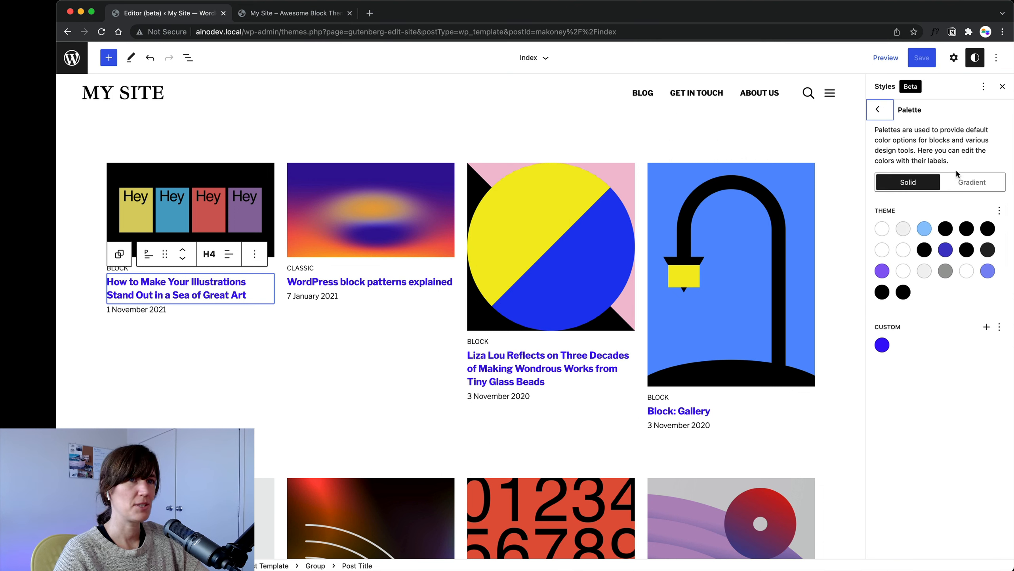
{"action": "left_click", "coordinate": [877, 110]}
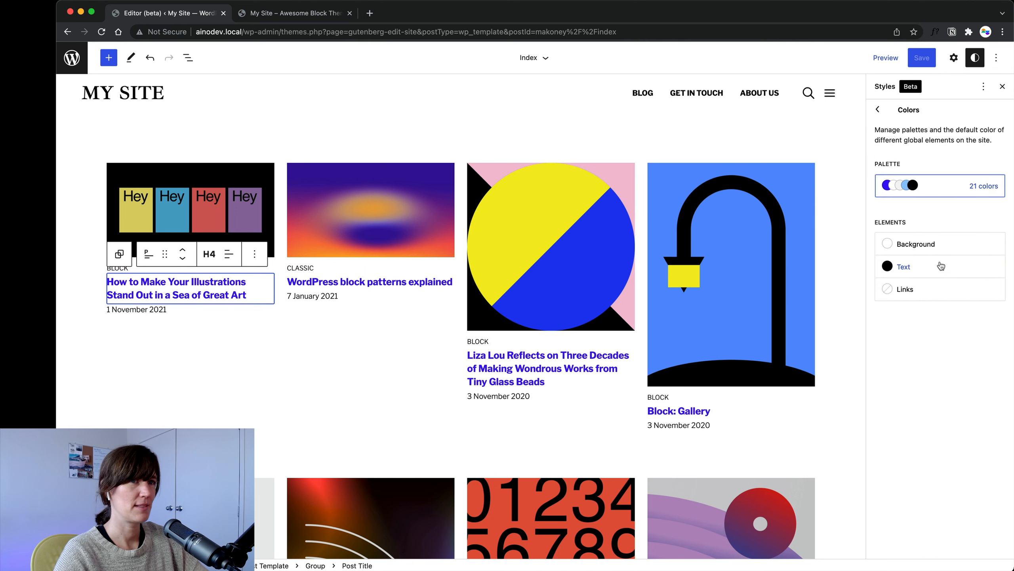
{"action": "left_click", "coordinate": [971, 209]}
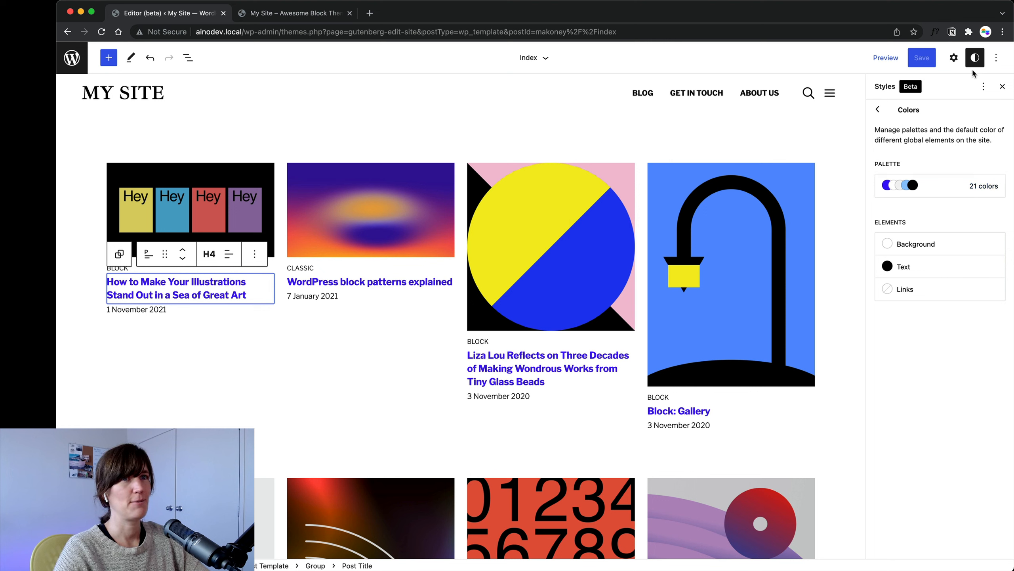
Reset the global styles to their defaults and save the Custom Styles change
{"action": "left_click", "coordinate": [878, 109]}
{"action": "left_click", "coordinate": [982, 90]}
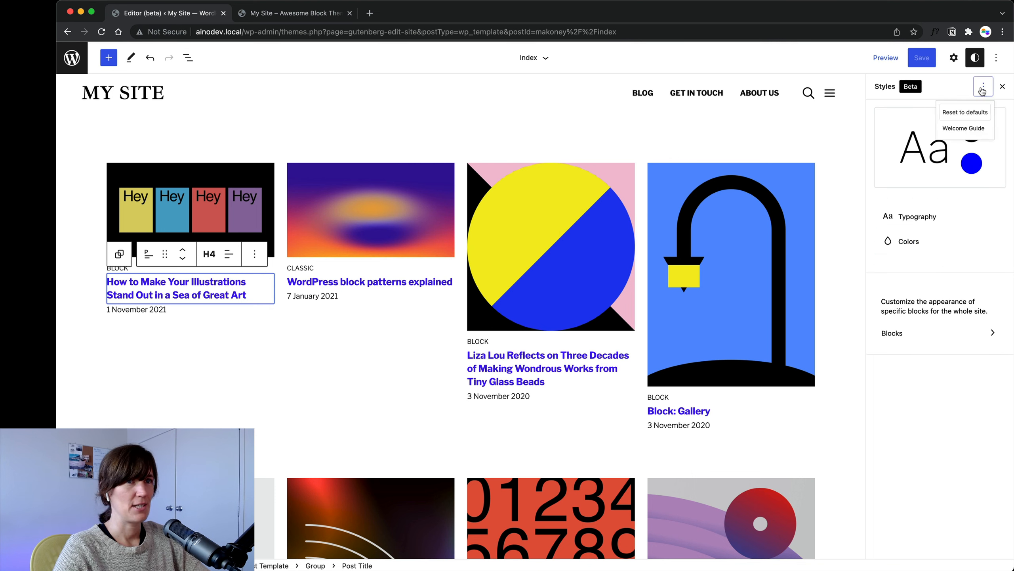
{"action": "left_click", "coordinate": [959, 122]}
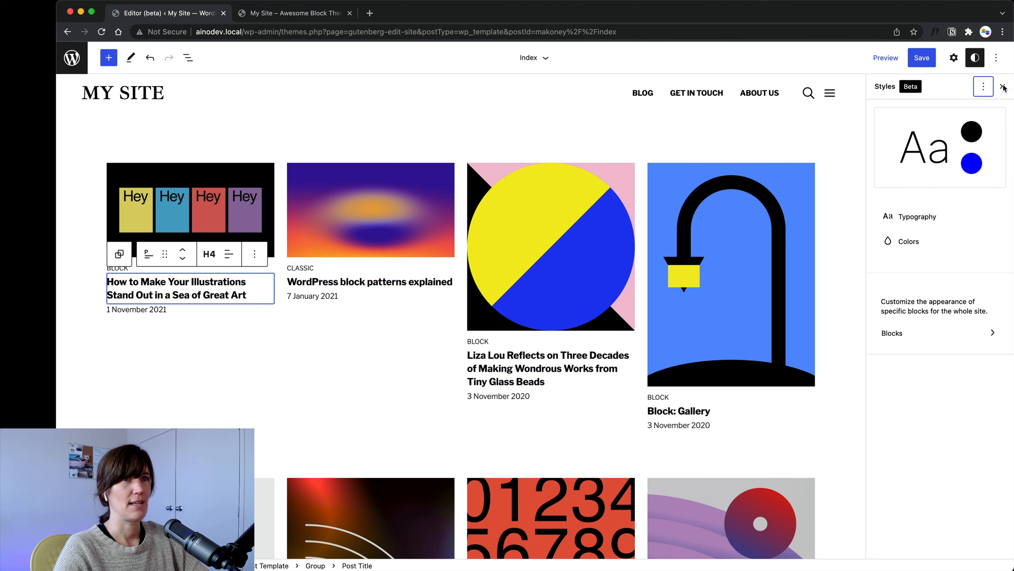
{"action": "left_click", "coordinate": [926, 59]}
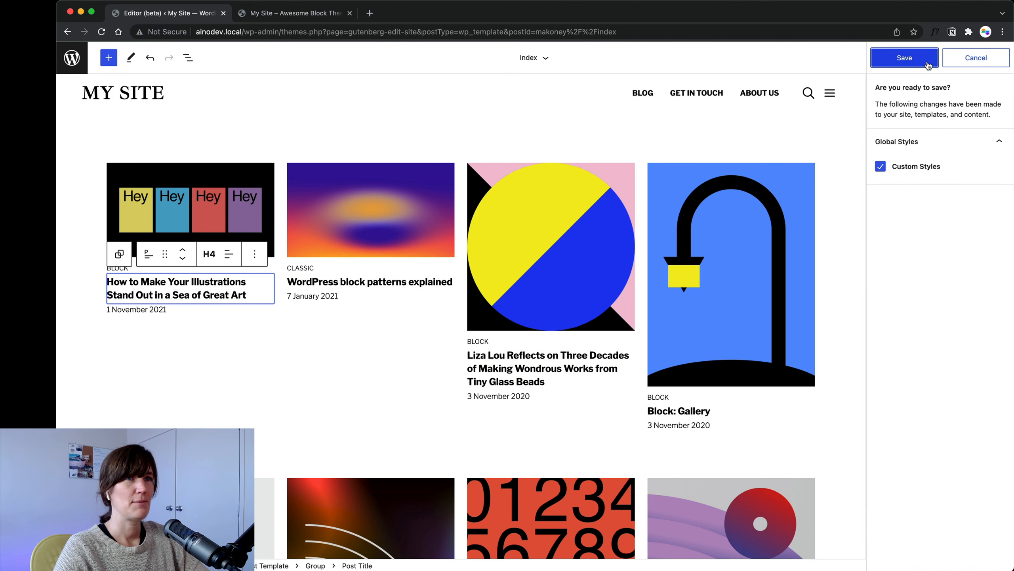
{"action": "left_click", "coordinate": [904, 59]}
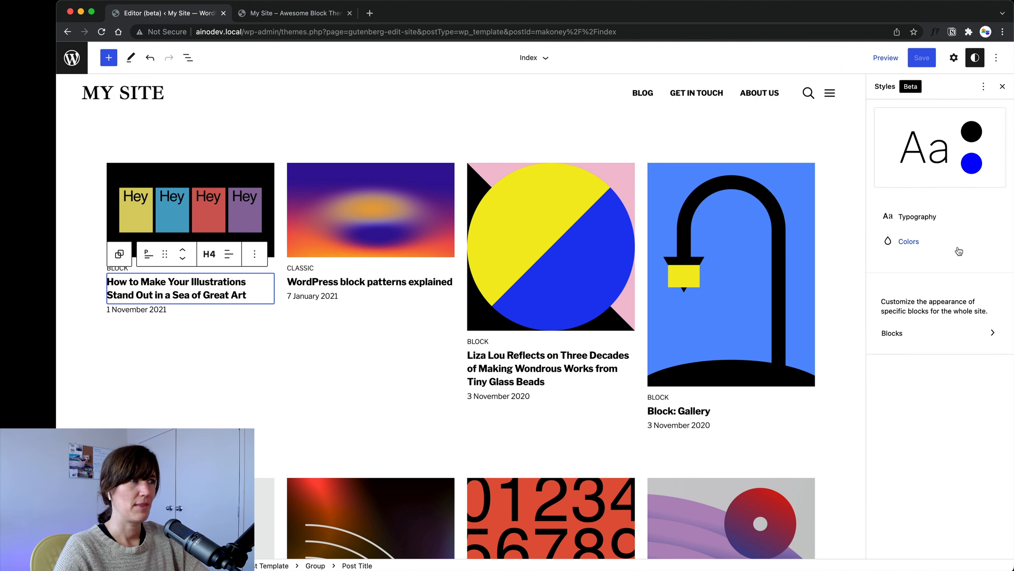